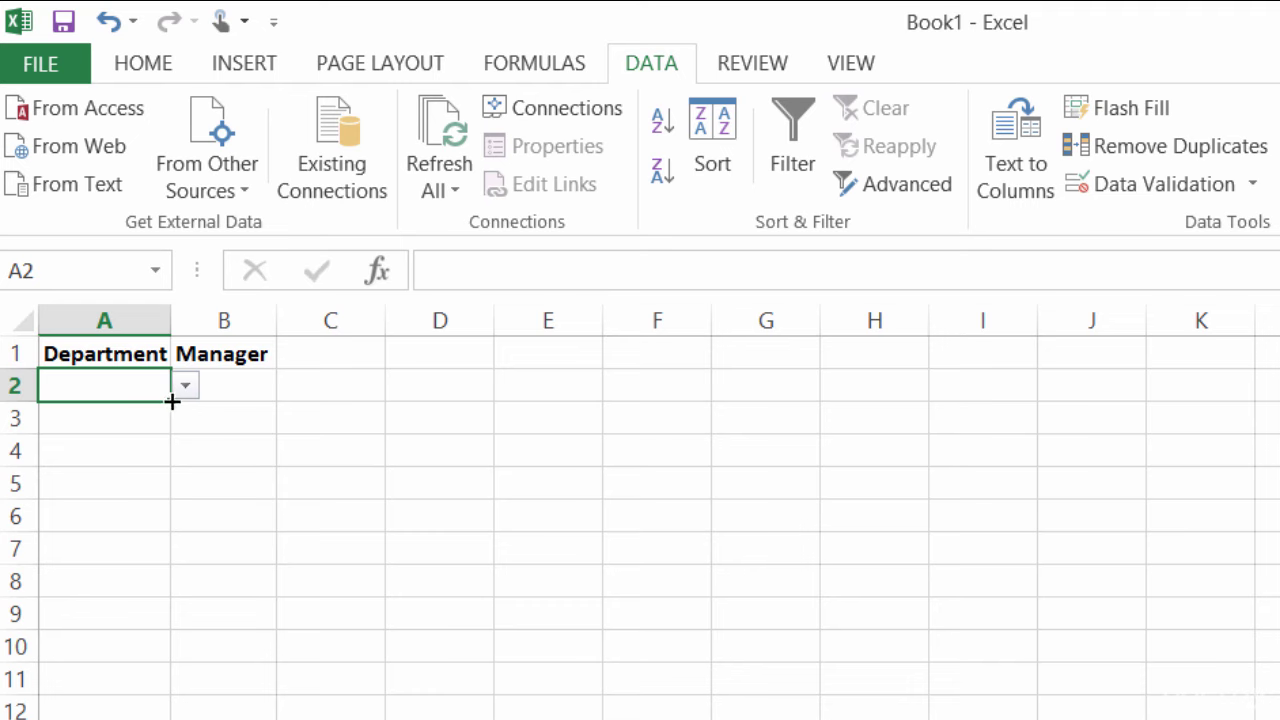
Set the Department in A2 to HR and check which managers the dependent list in B2 offers.
click(185, 388)
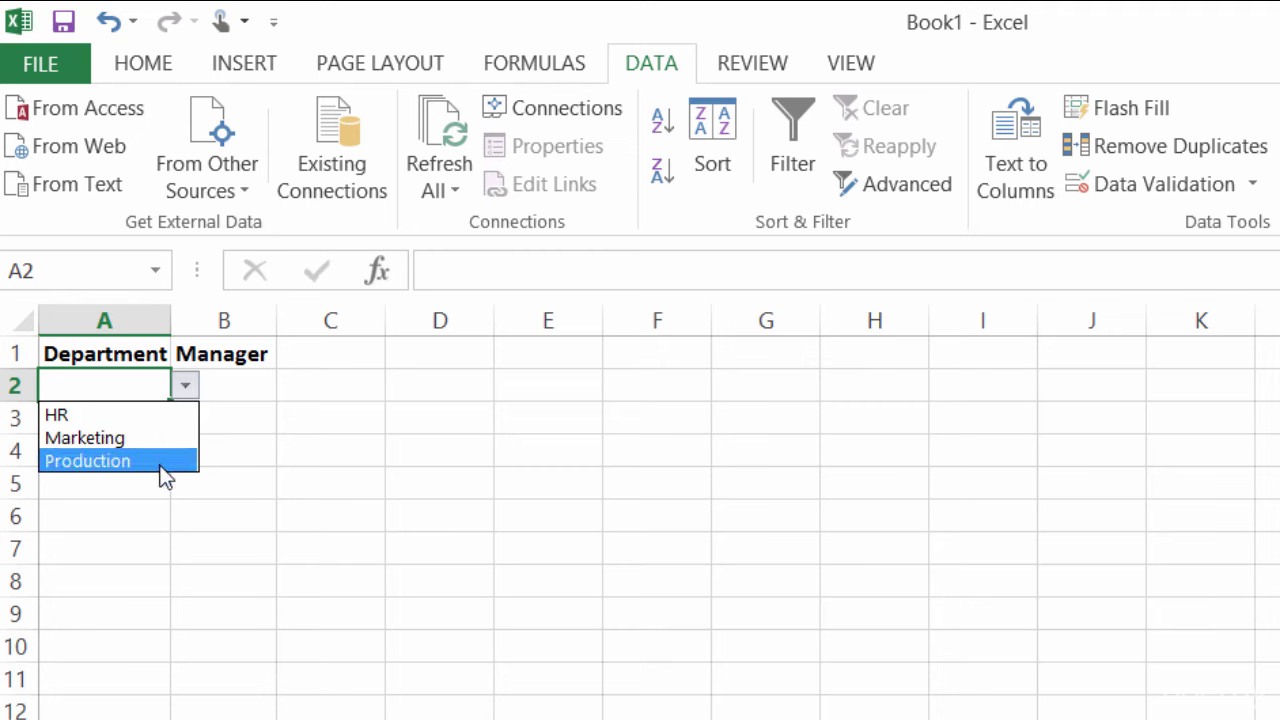
click(153, 419)
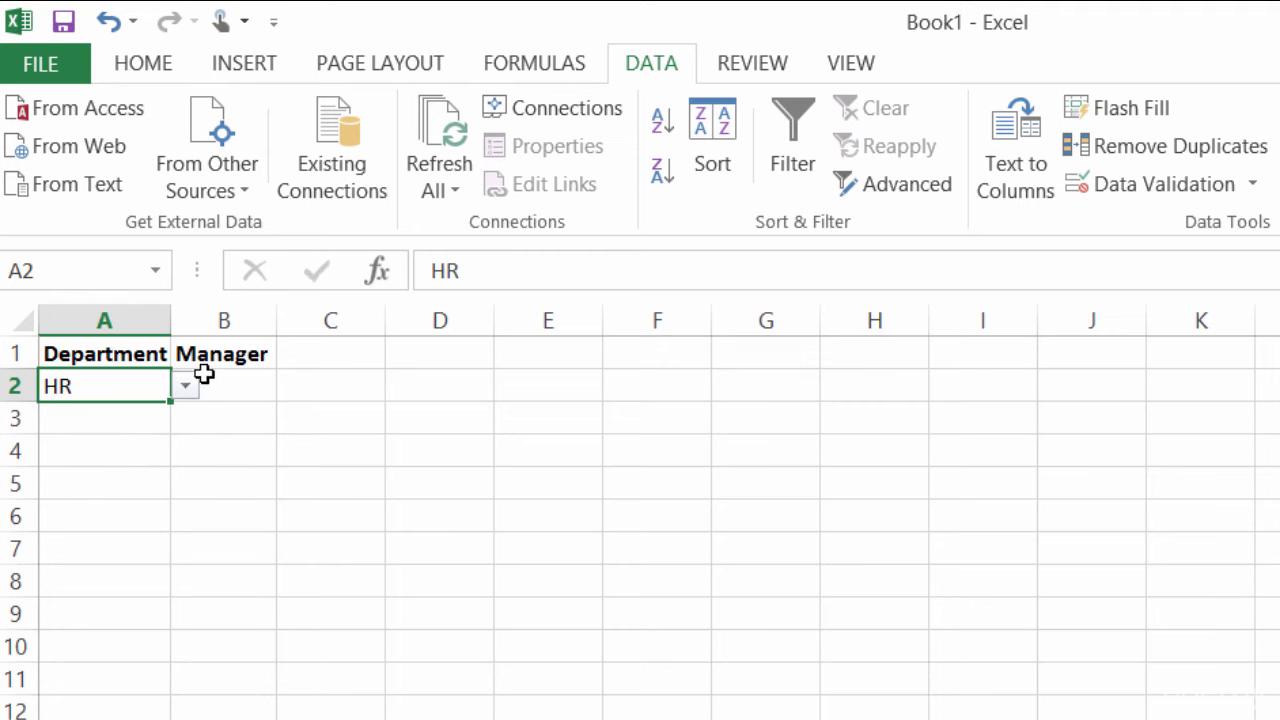
click(247, 385)
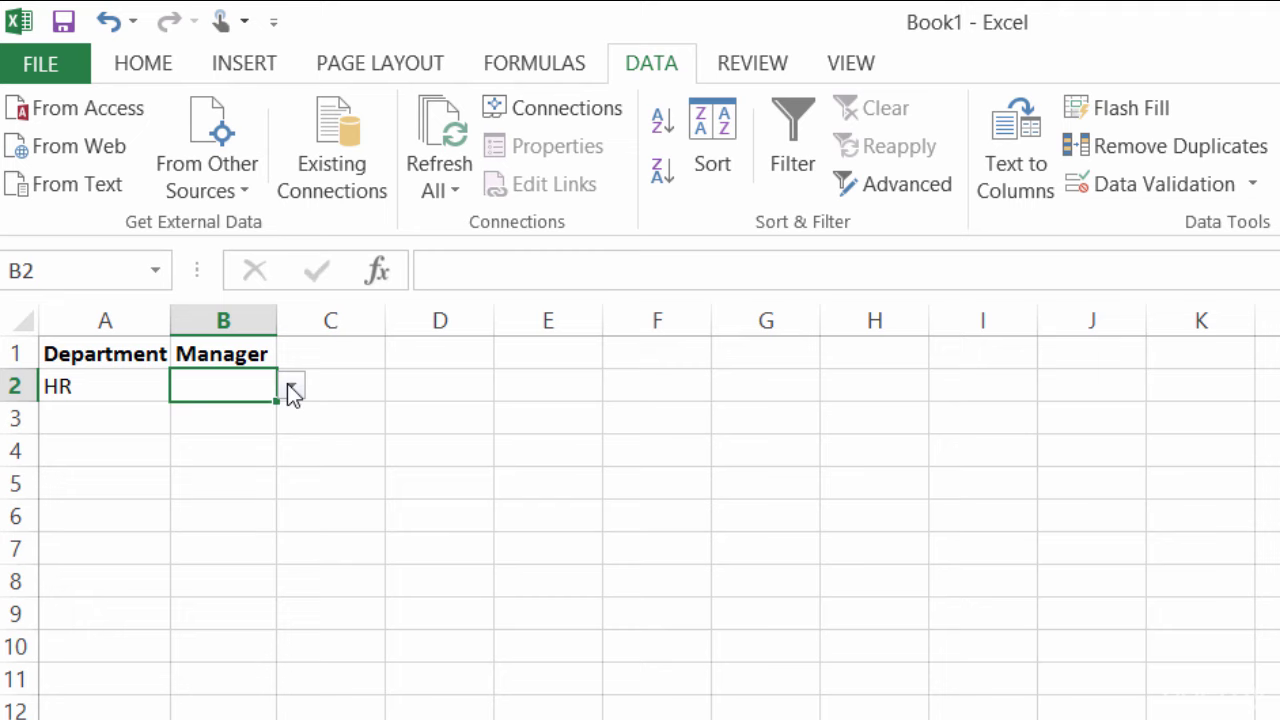
click(290, 386)
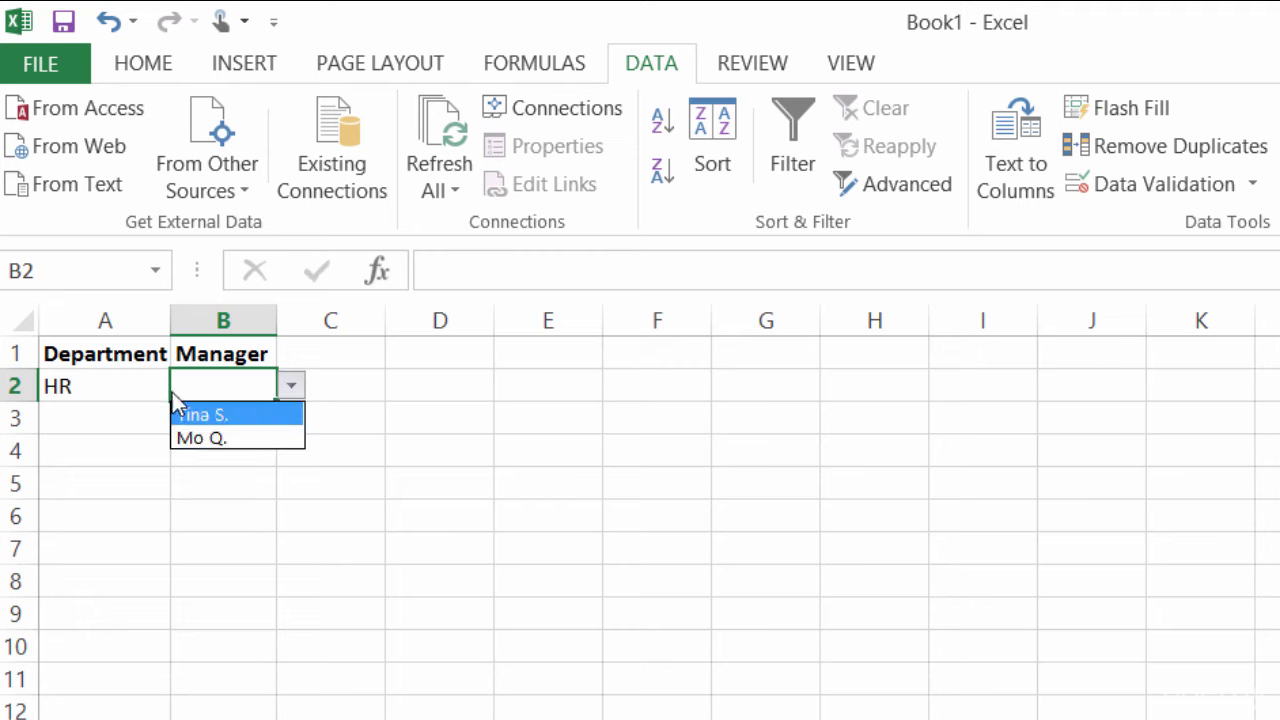
click(126, 389)
Change the Department in A2 to Marketing and check the manager choices offered in B2.
click(126, 389)
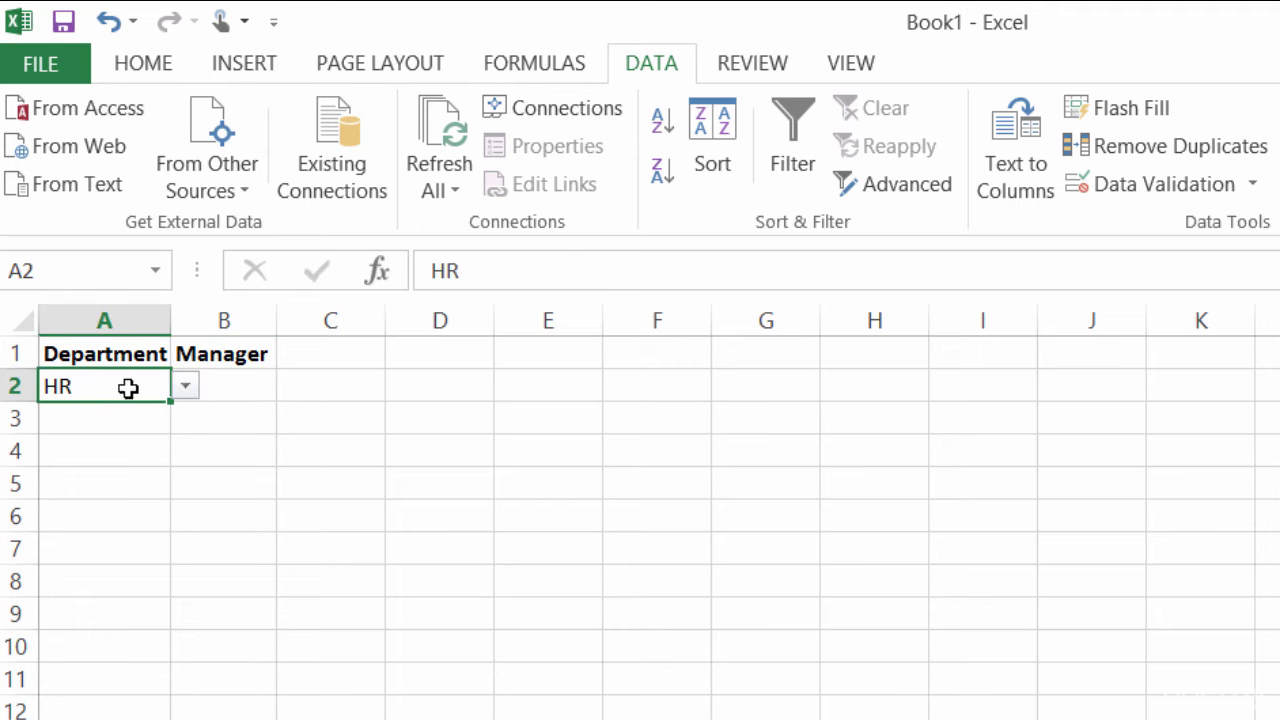
click(184, 387)
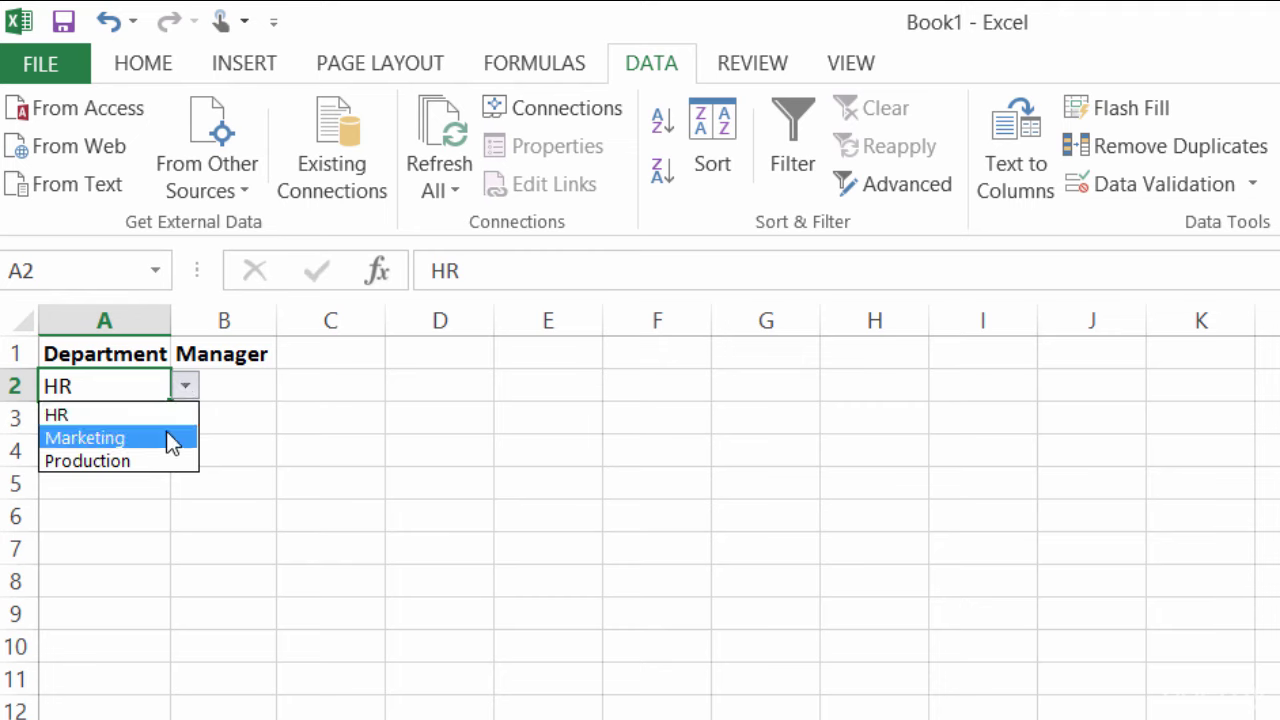
click(166, 433)
click(220, 381)
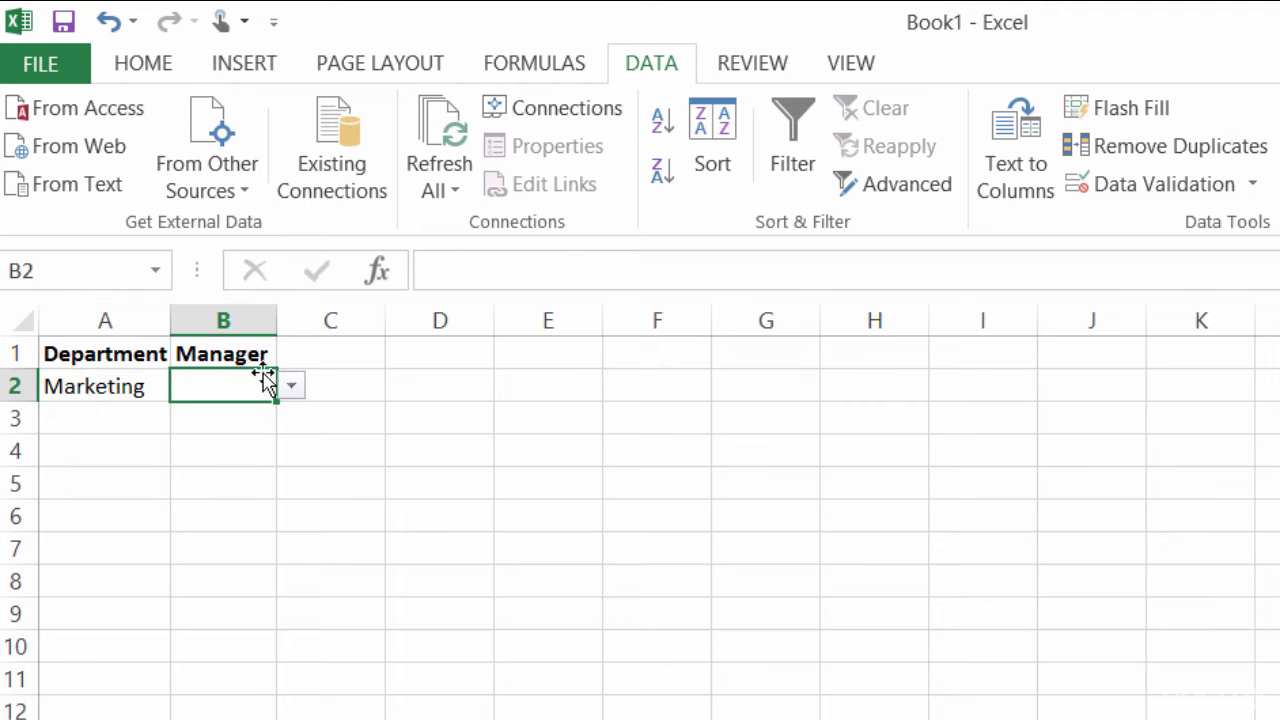
click(291, 389)
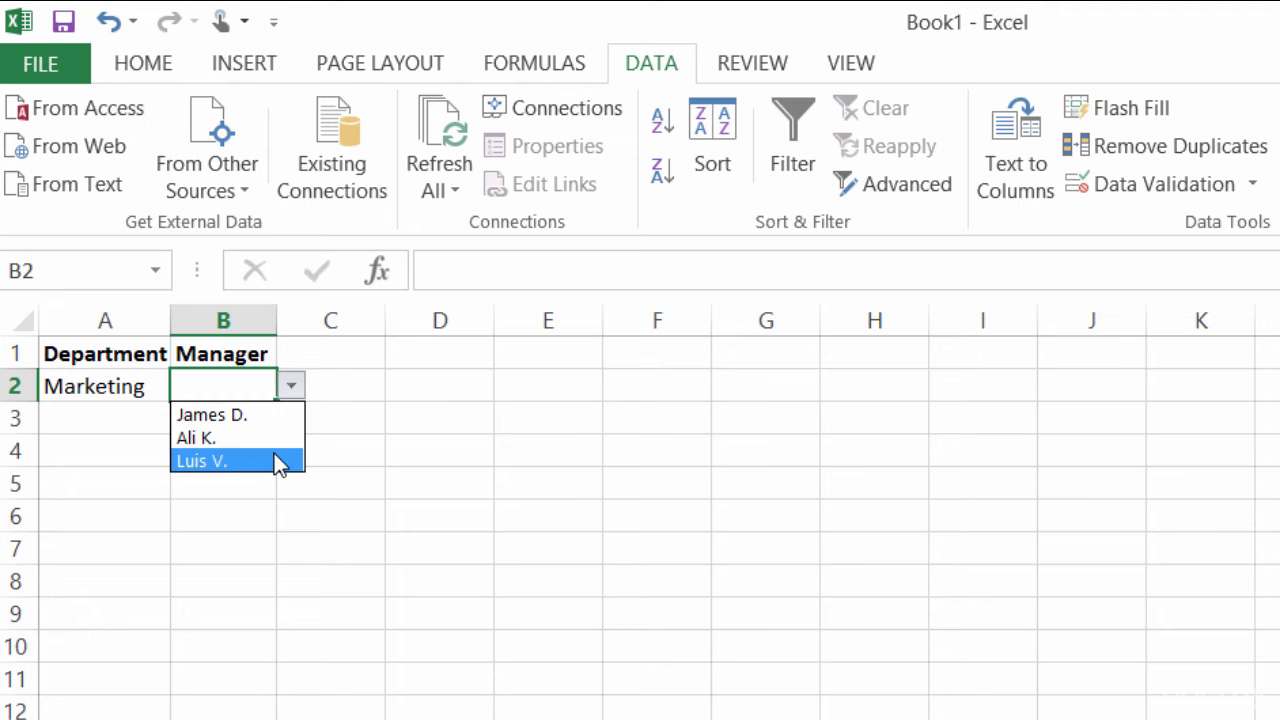
click(114, 394)
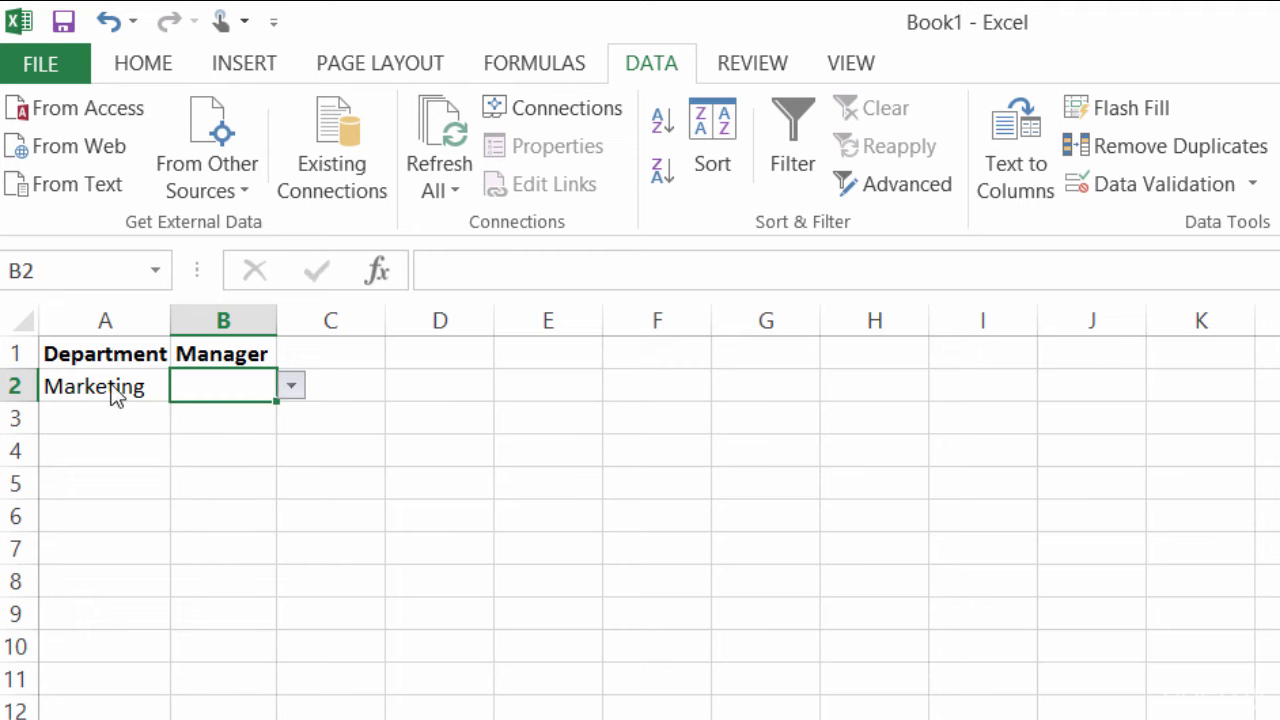
Switch the Department in A2 to Production and check the manager choices offered in B2.
click(109, 385)
click(184, 386)
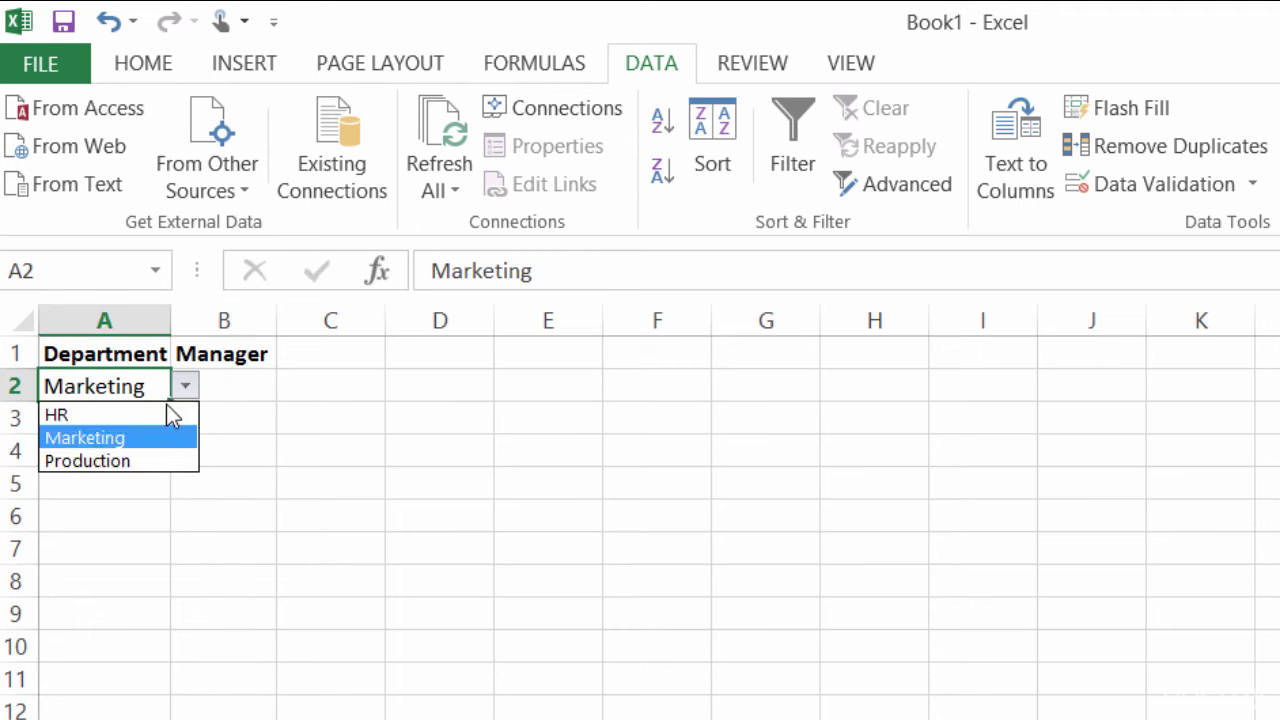
click(151, 460)
click(249, 380)
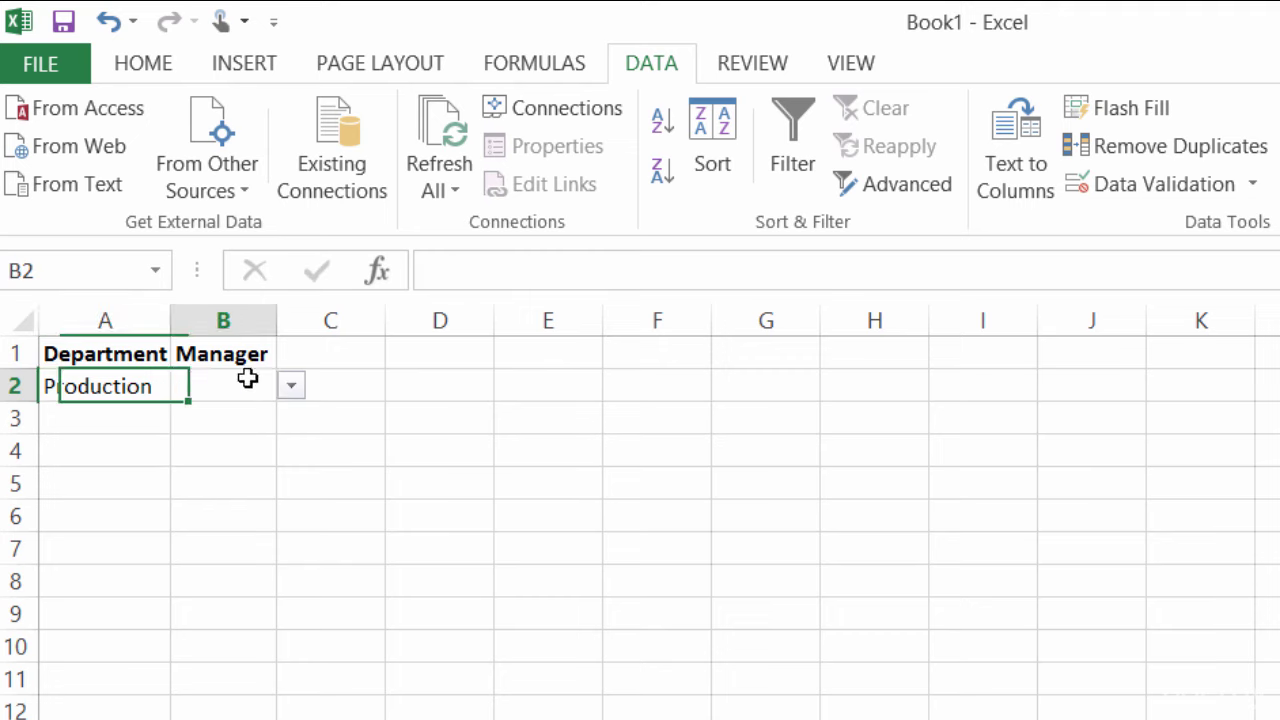
click(291, 386)
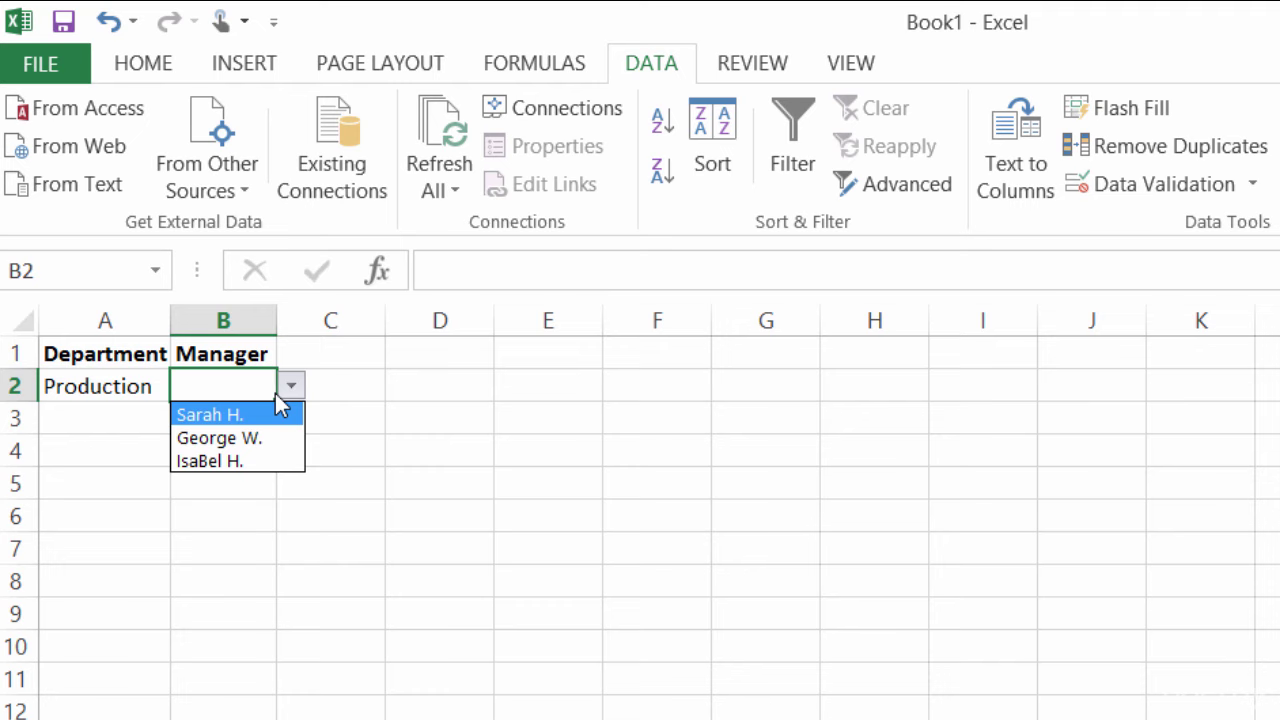
click(115, 386)
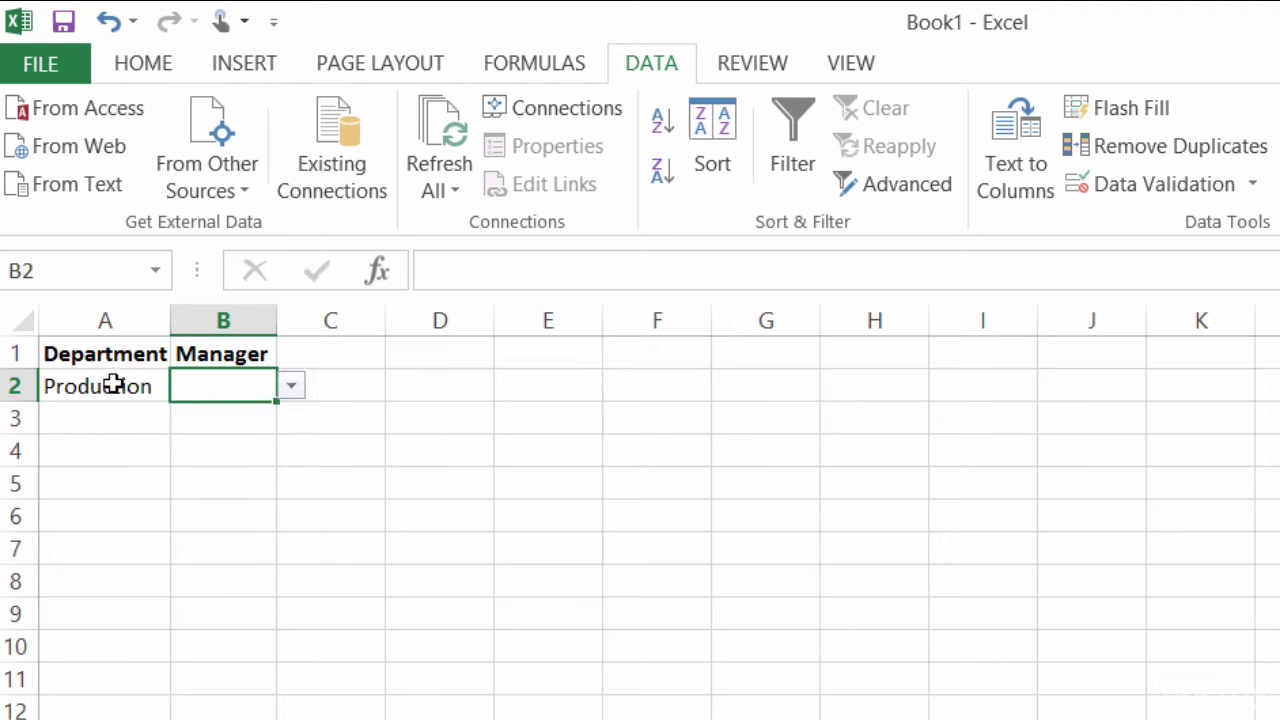
Clear the chosen department from cell A2.
click(115, 386)
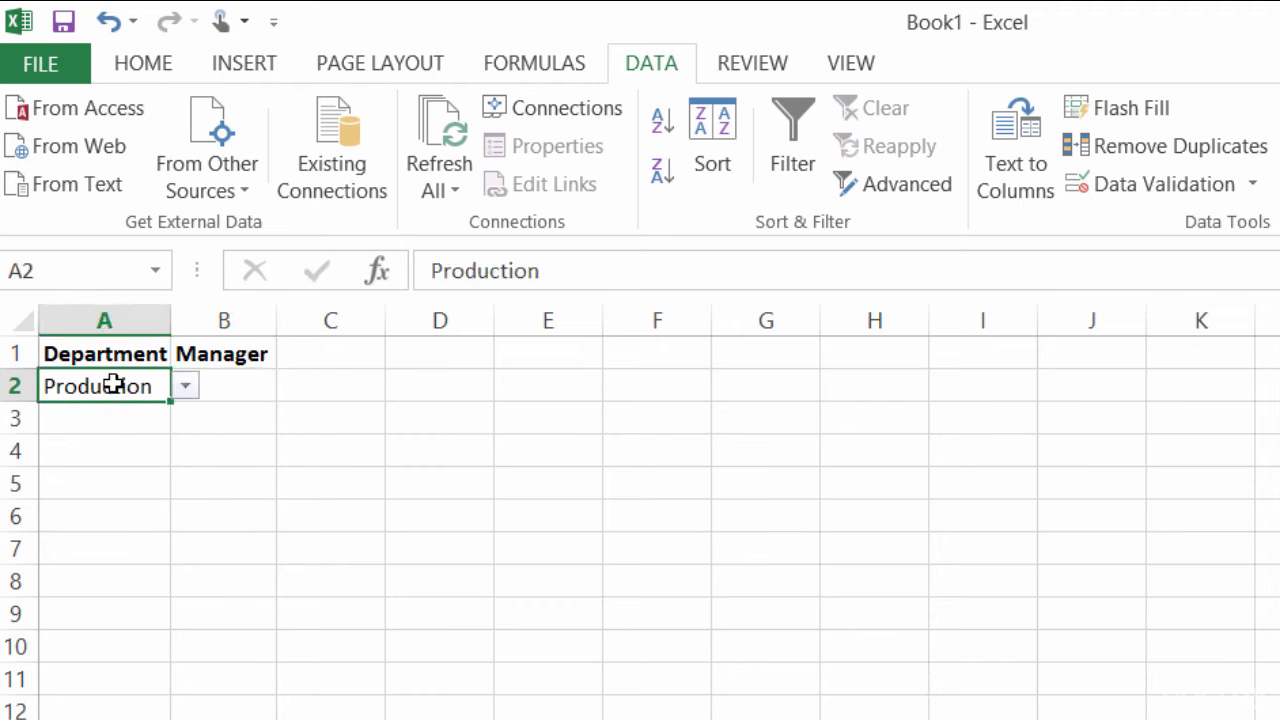
key(Delete)
click(240, 517)
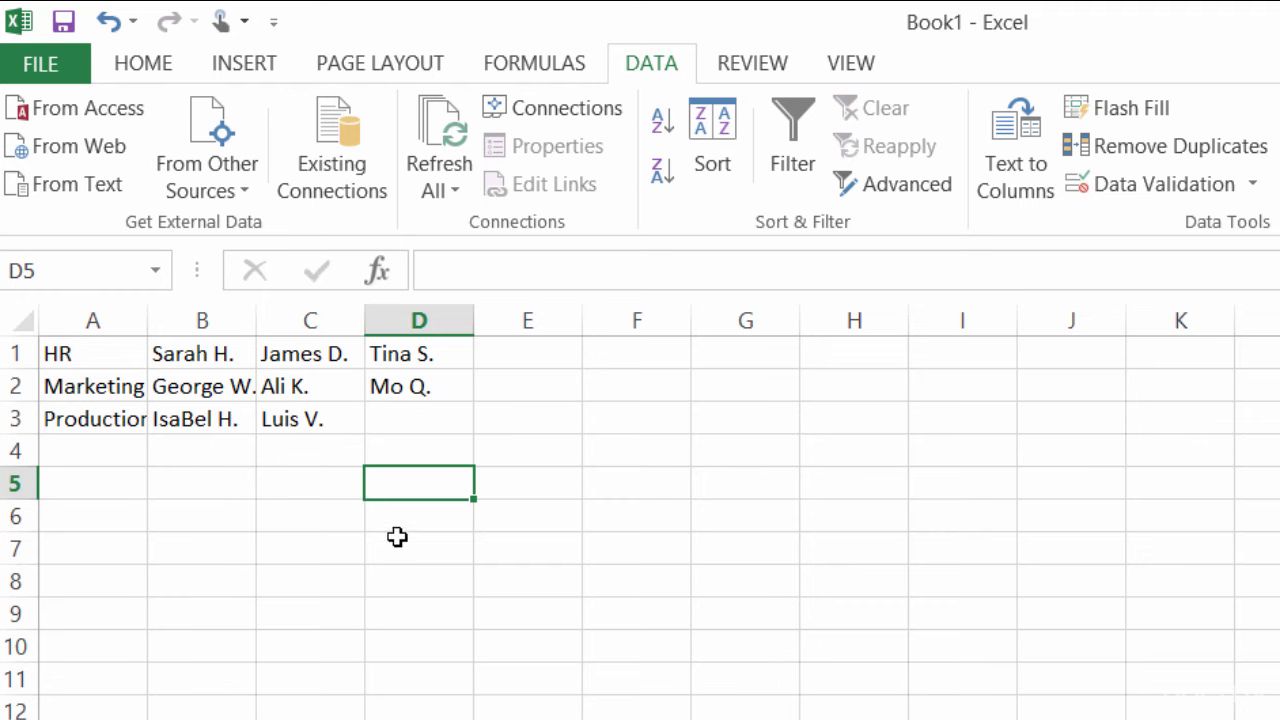
Check the range names assigned to the source lists in A1:A3, B1:B3, C1:C3 and D1:D2 on the list sheet.
click(114, 347)
drag(114, 380, 121, 410)
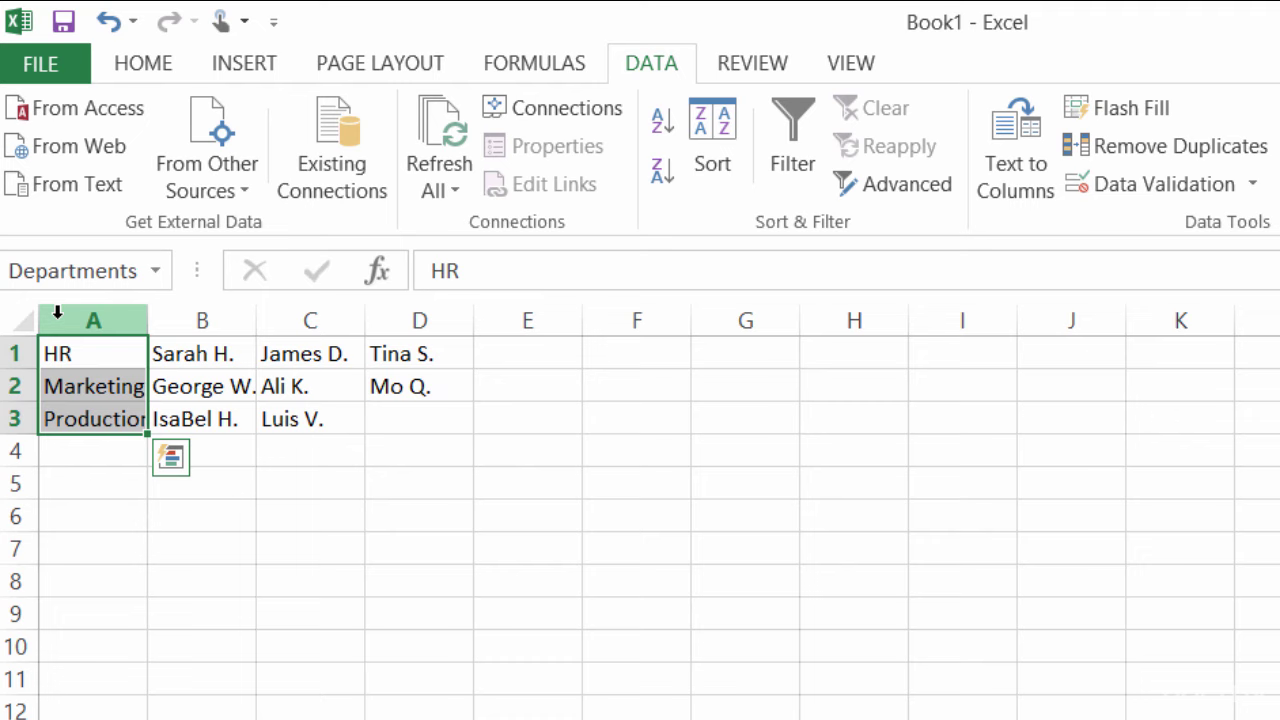
drag(186, 353, 196, 410)
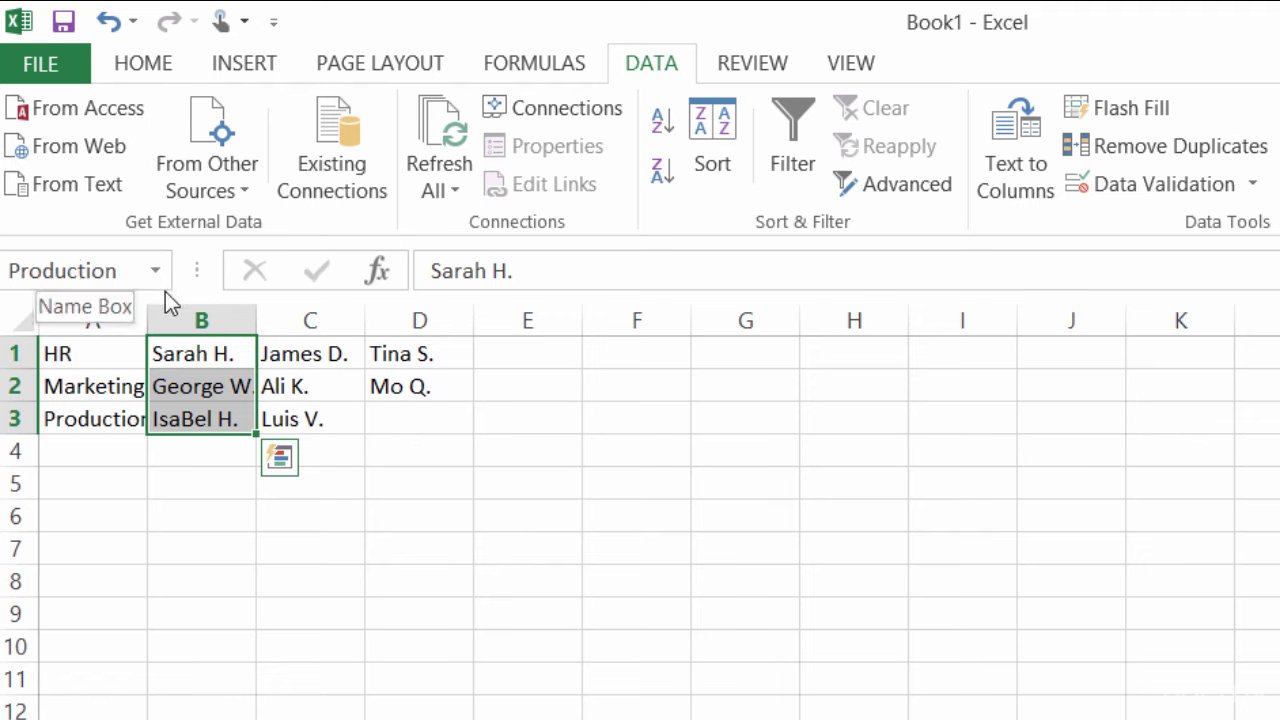
drag(316, 356, 331, 415)
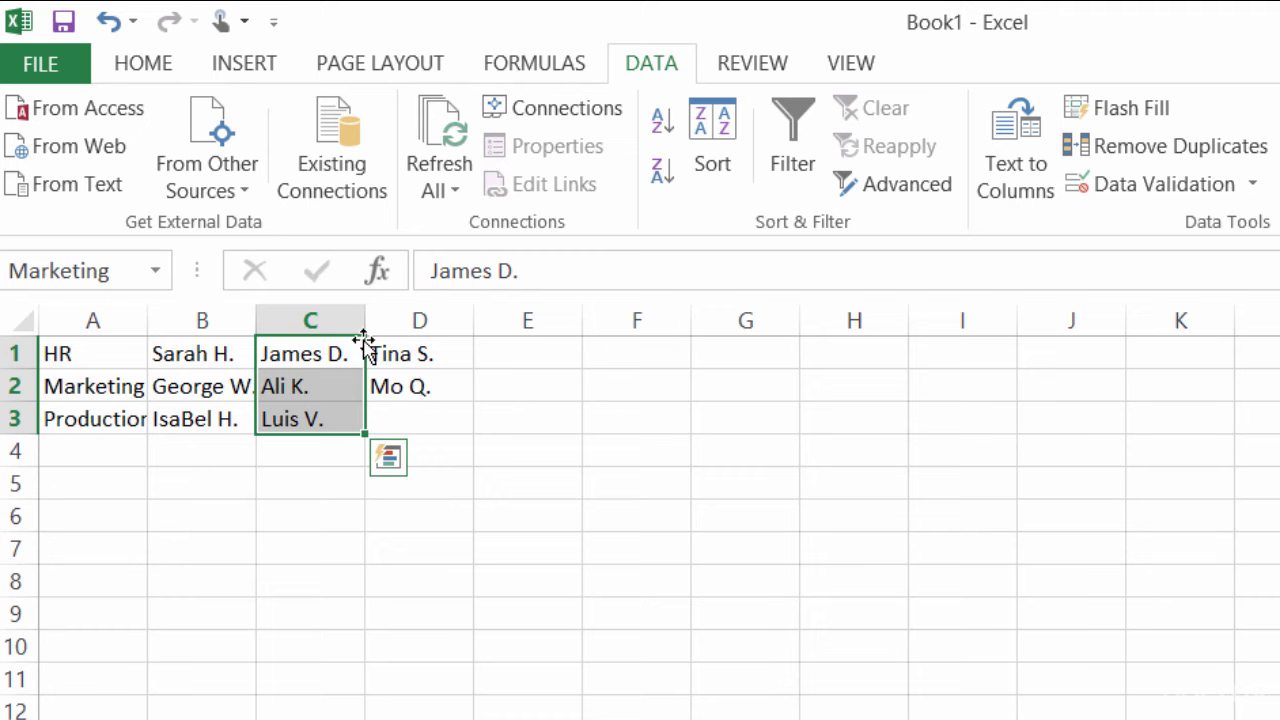
drag(420, 343, 426, 383)
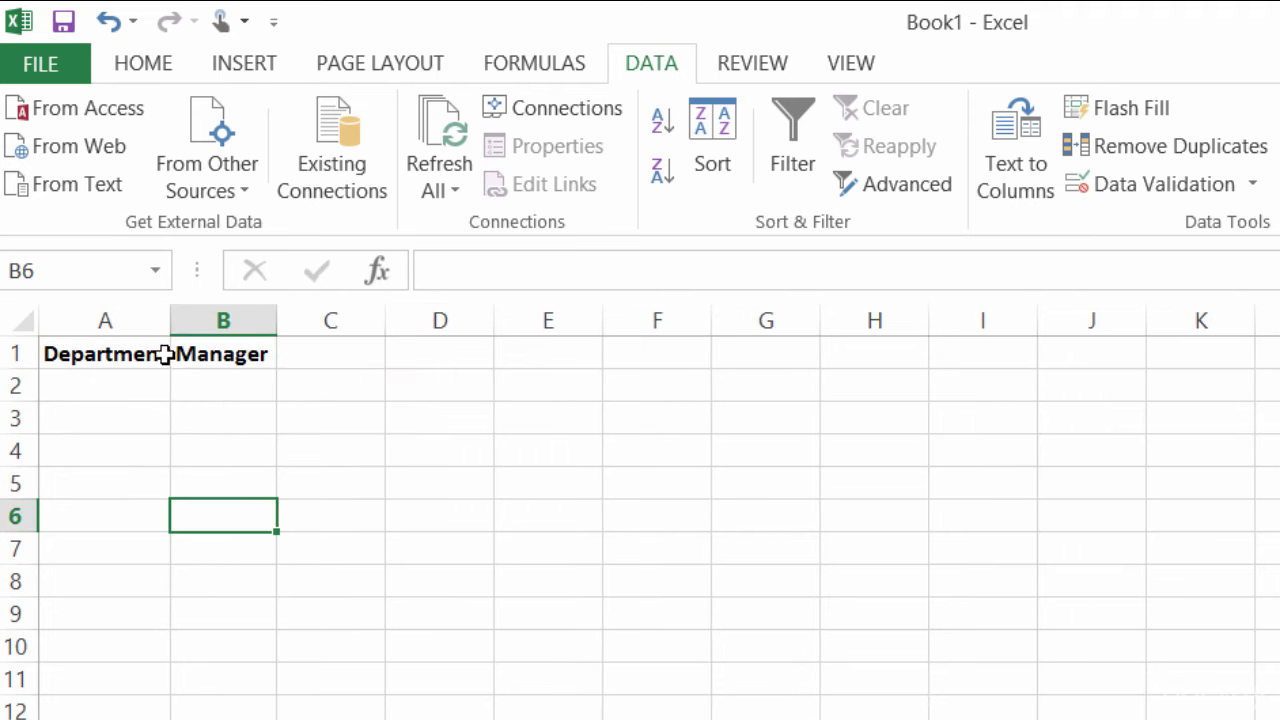
Review the data validation settings of Department cell A2 and the choices its list offers.
click(137, 386)
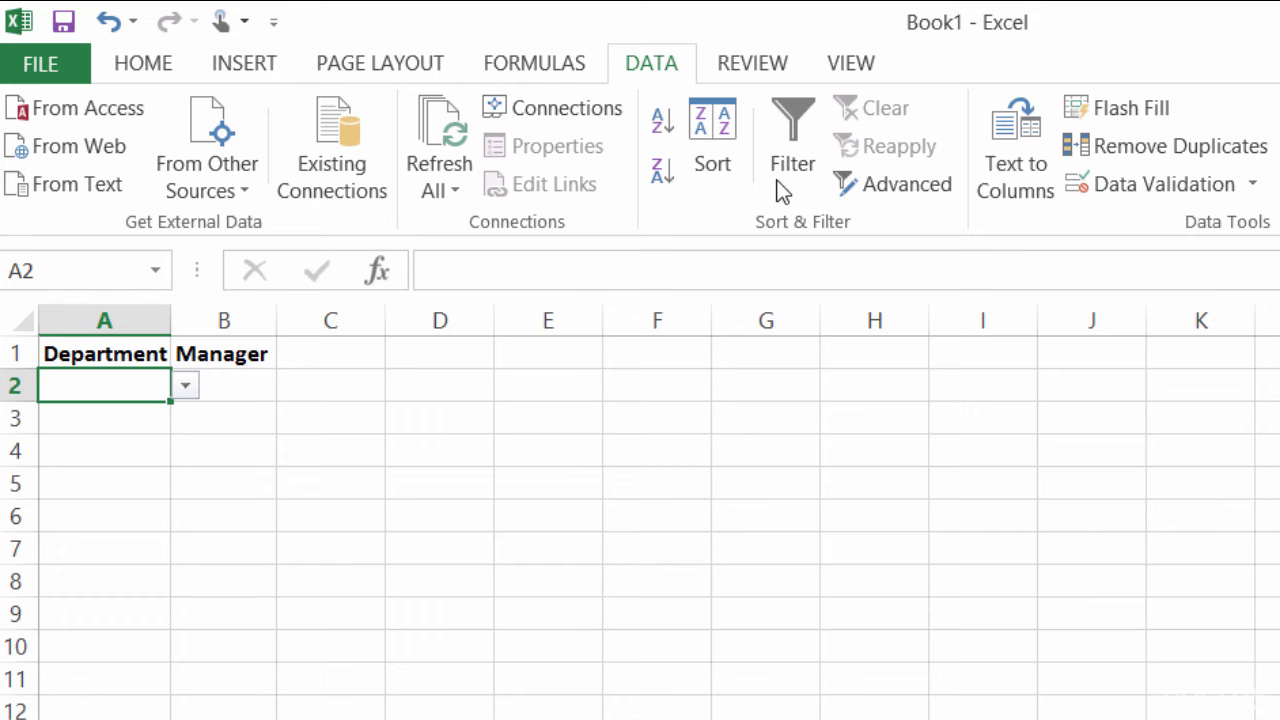
click(1158, 178)
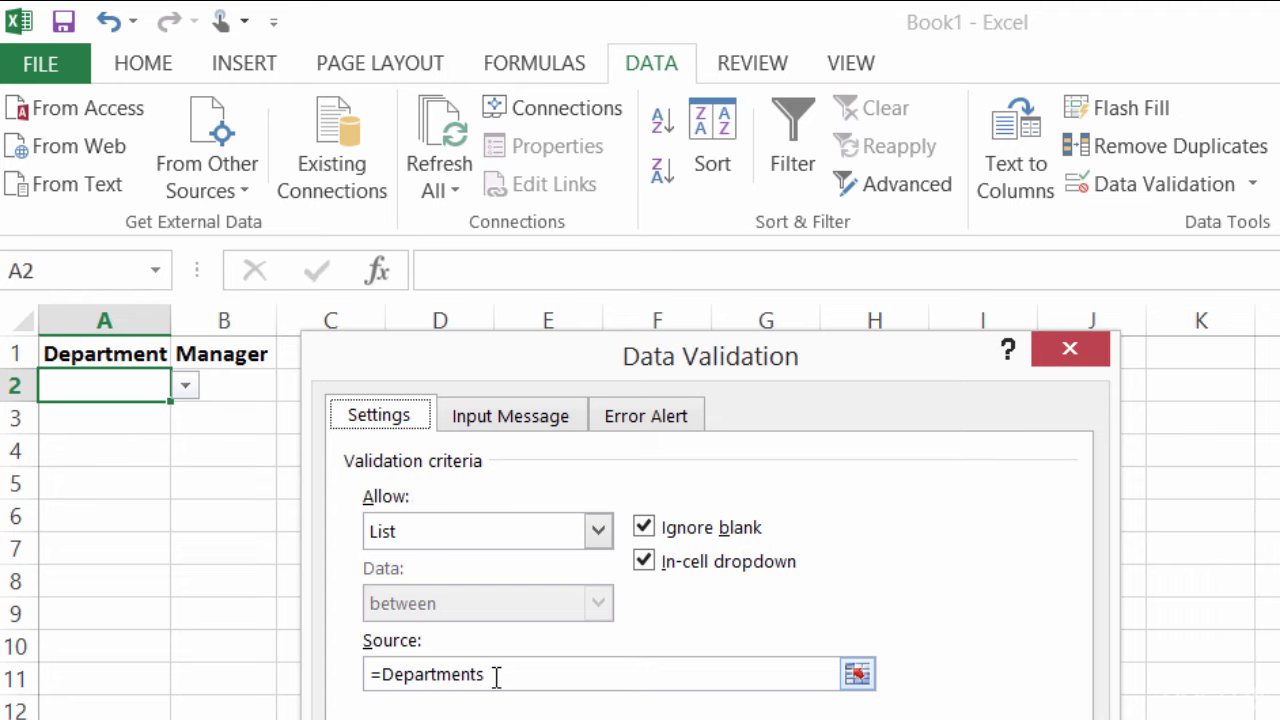
key(Return)
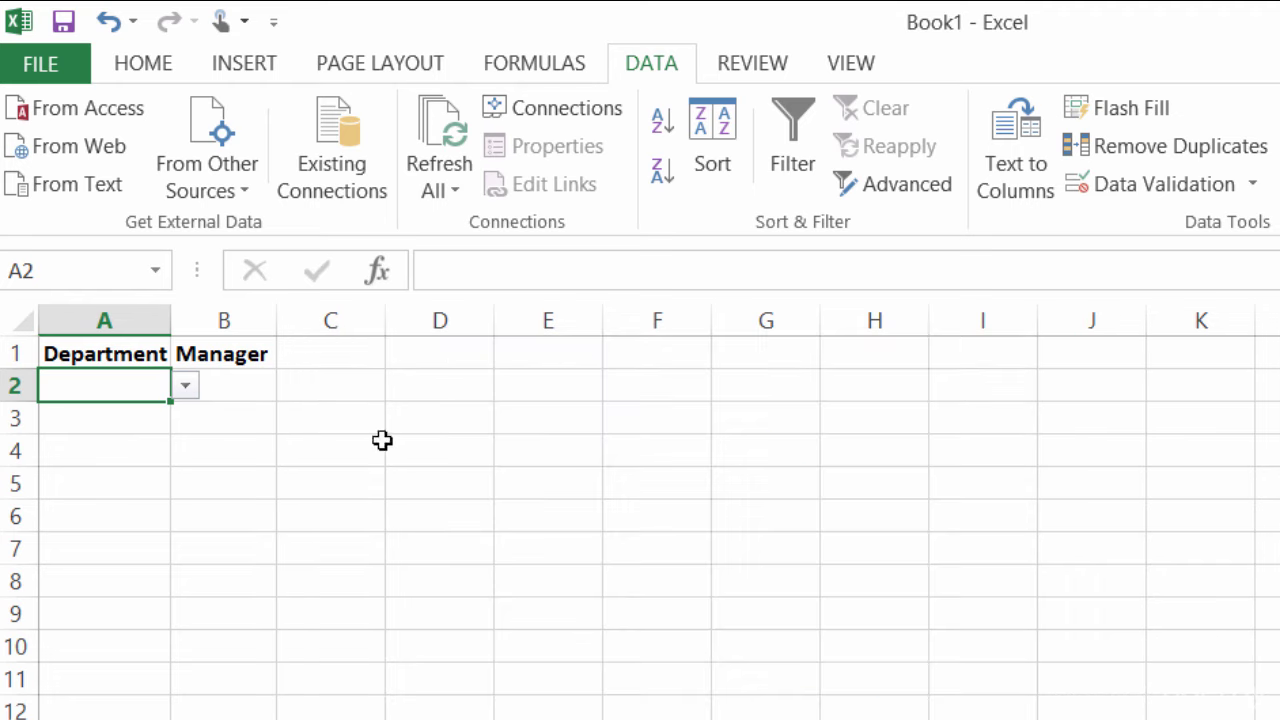
click(188, 390)
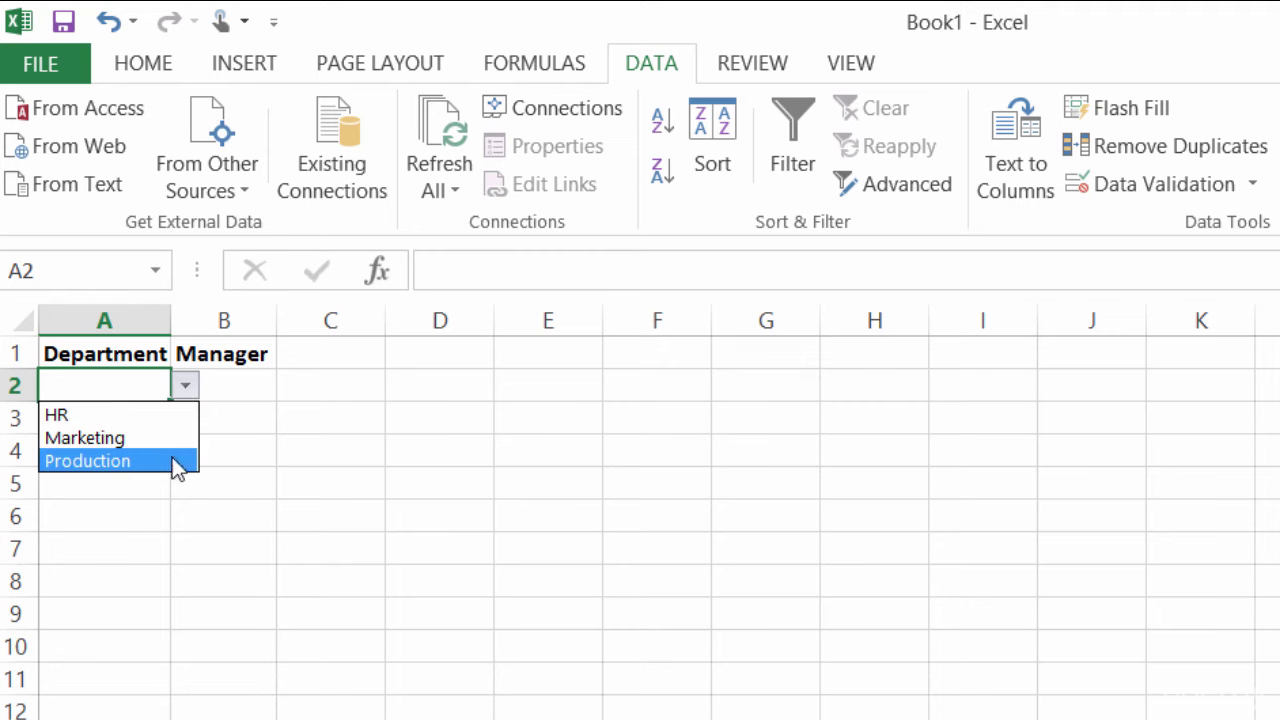
click(176, 395)
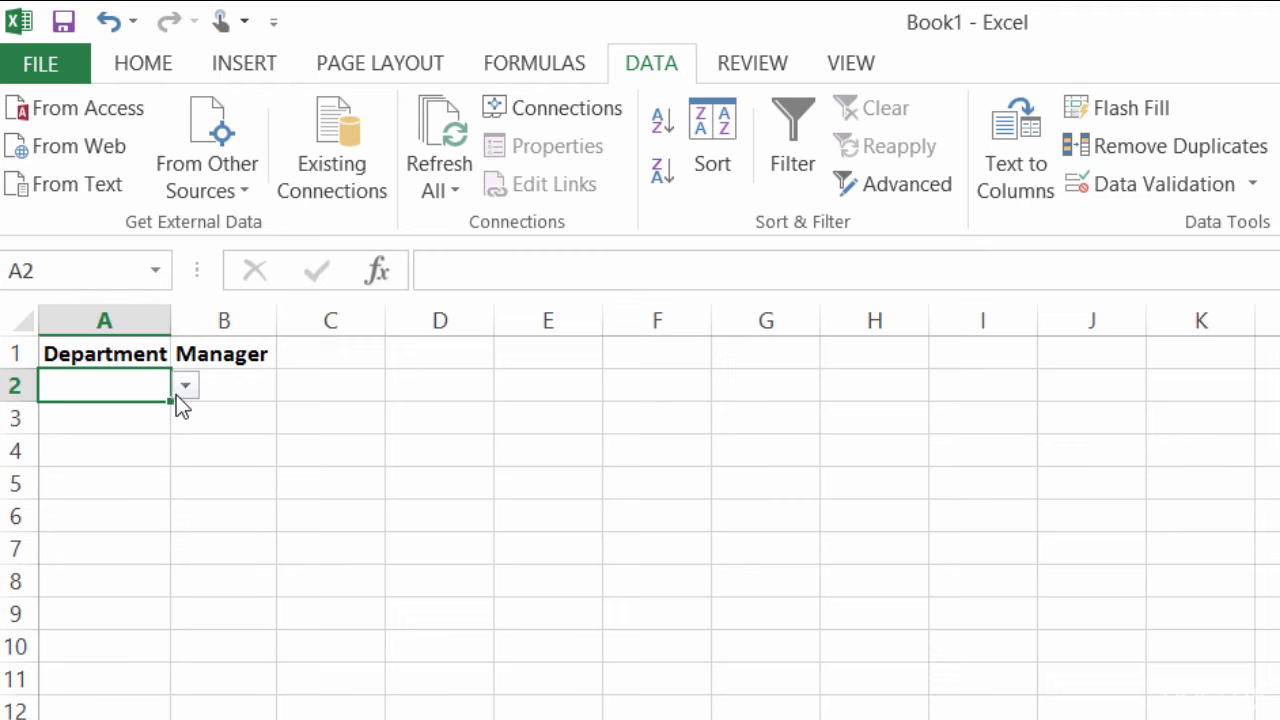
Review the data validation settings of Manager cell B2, including its list source formula.
click(250, 393)
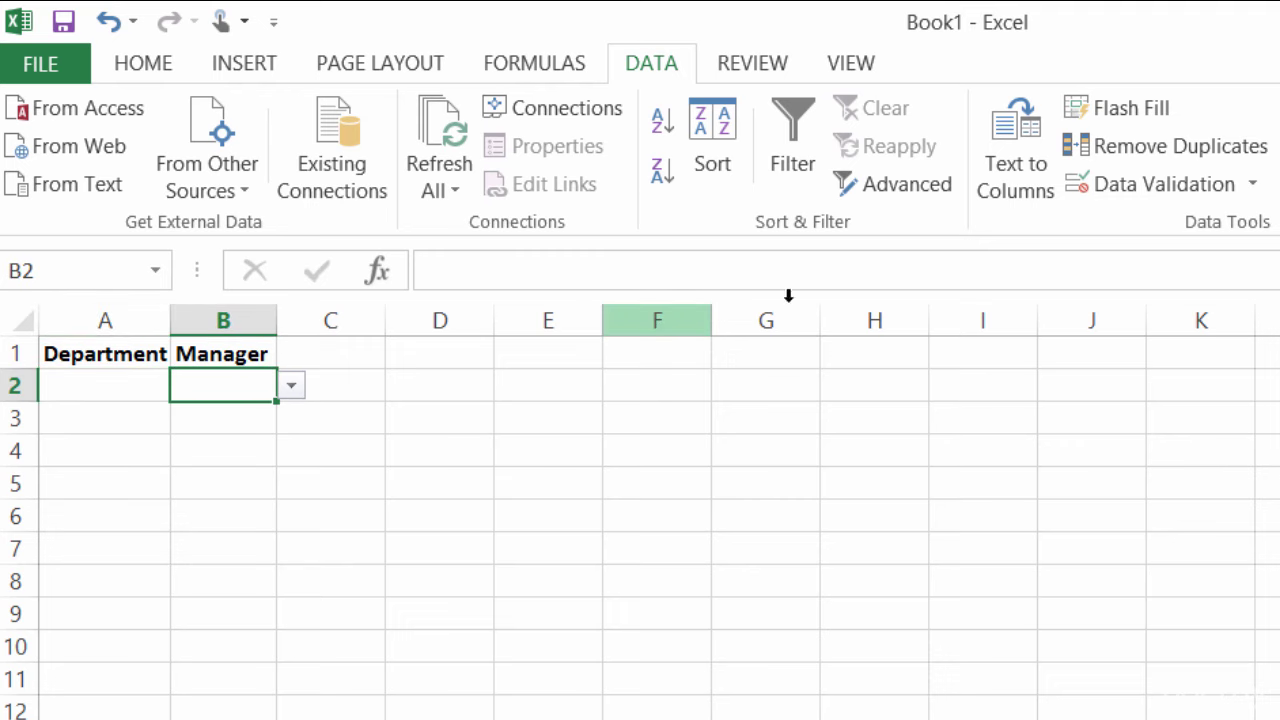
click(1120, 182)
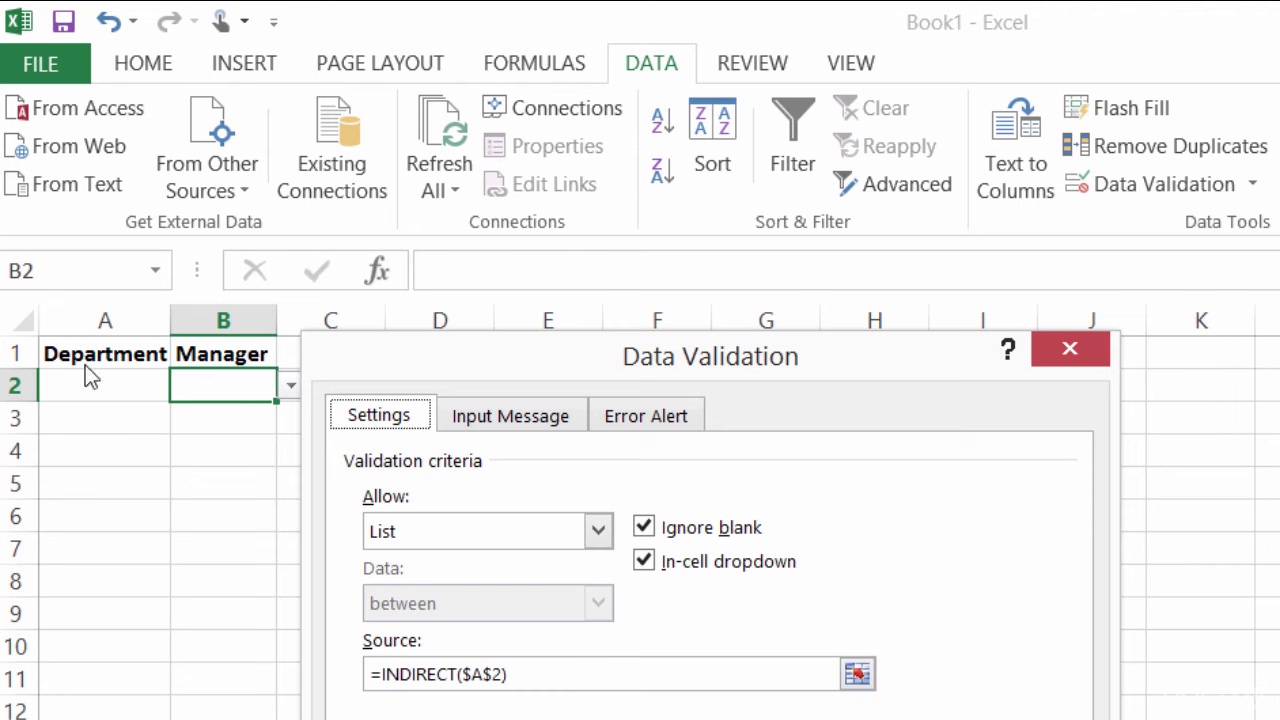
key(Return)
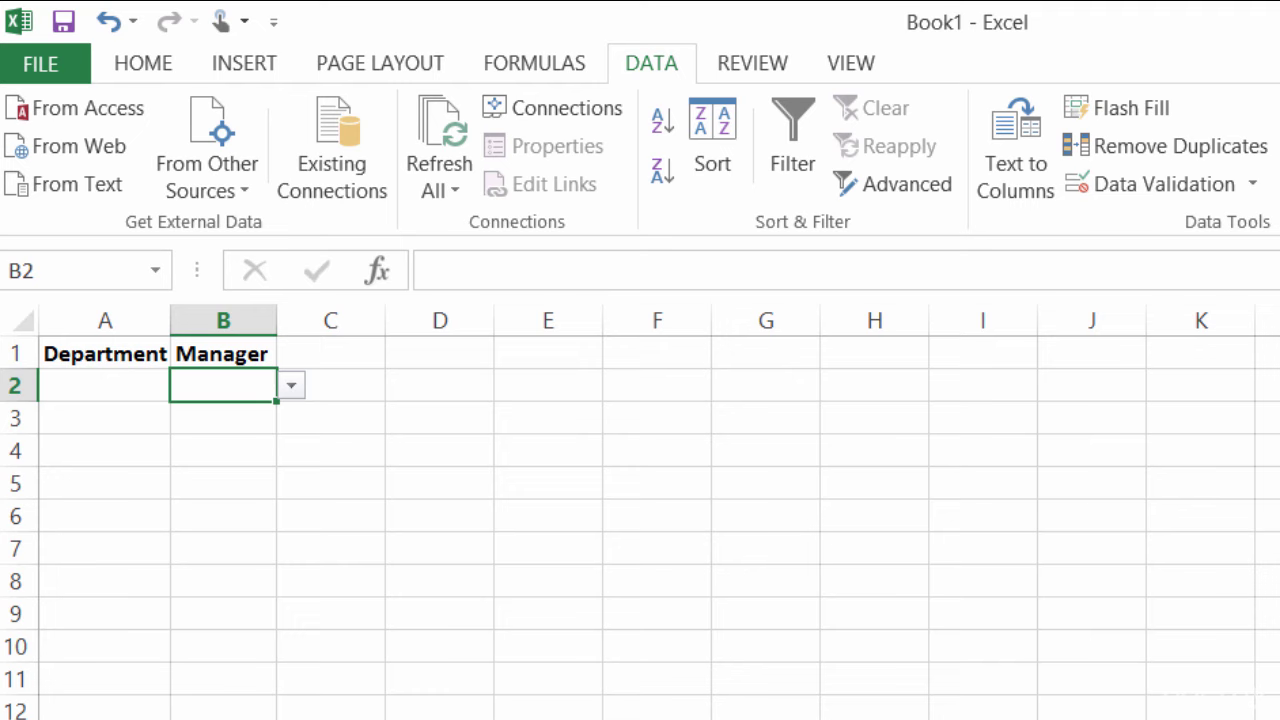
Add List data validation to cell E2 with the source =INDIRECT($A$2), accepting the source error warning.
click(546, 392)
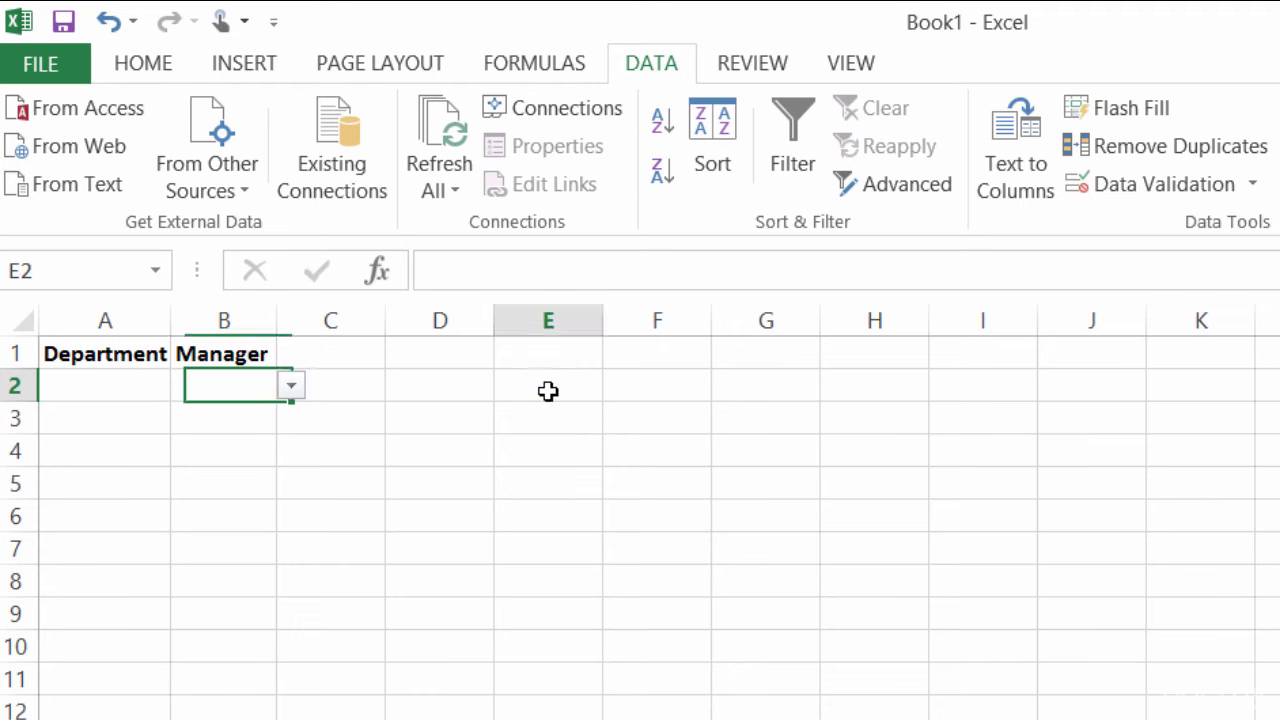
click(1115, 189)
click(578, 537)
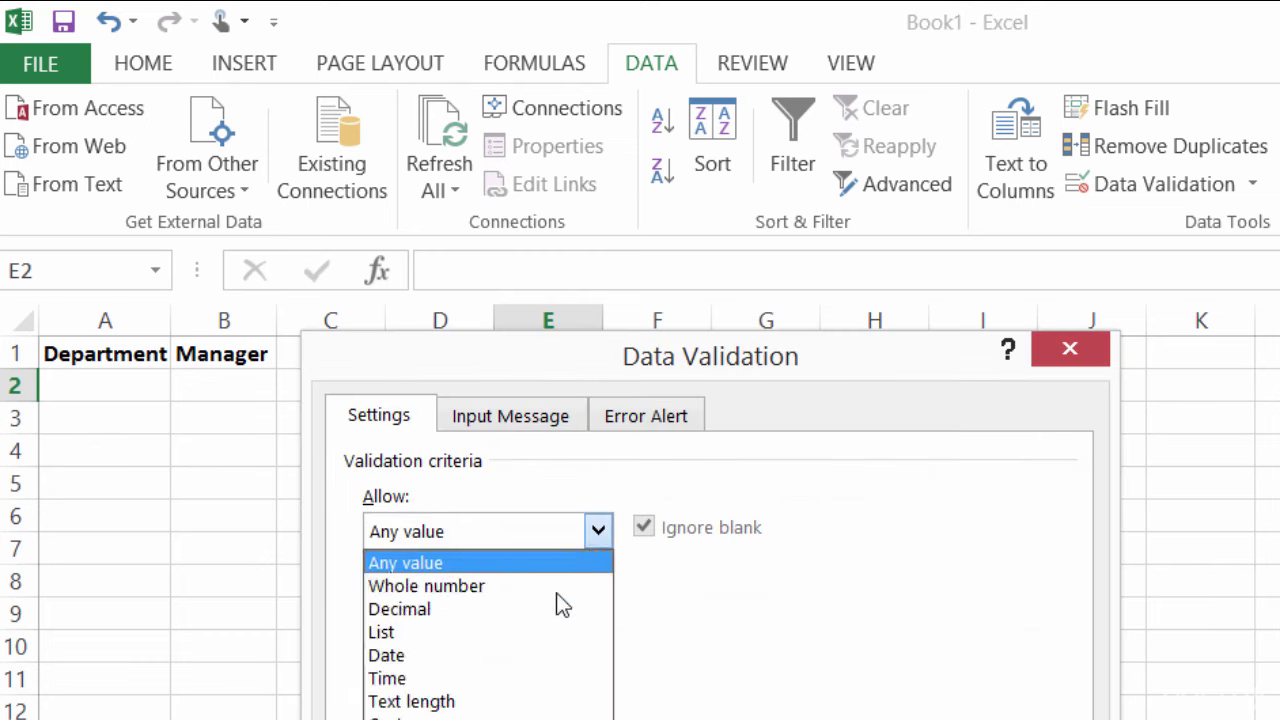
click(545, 636)
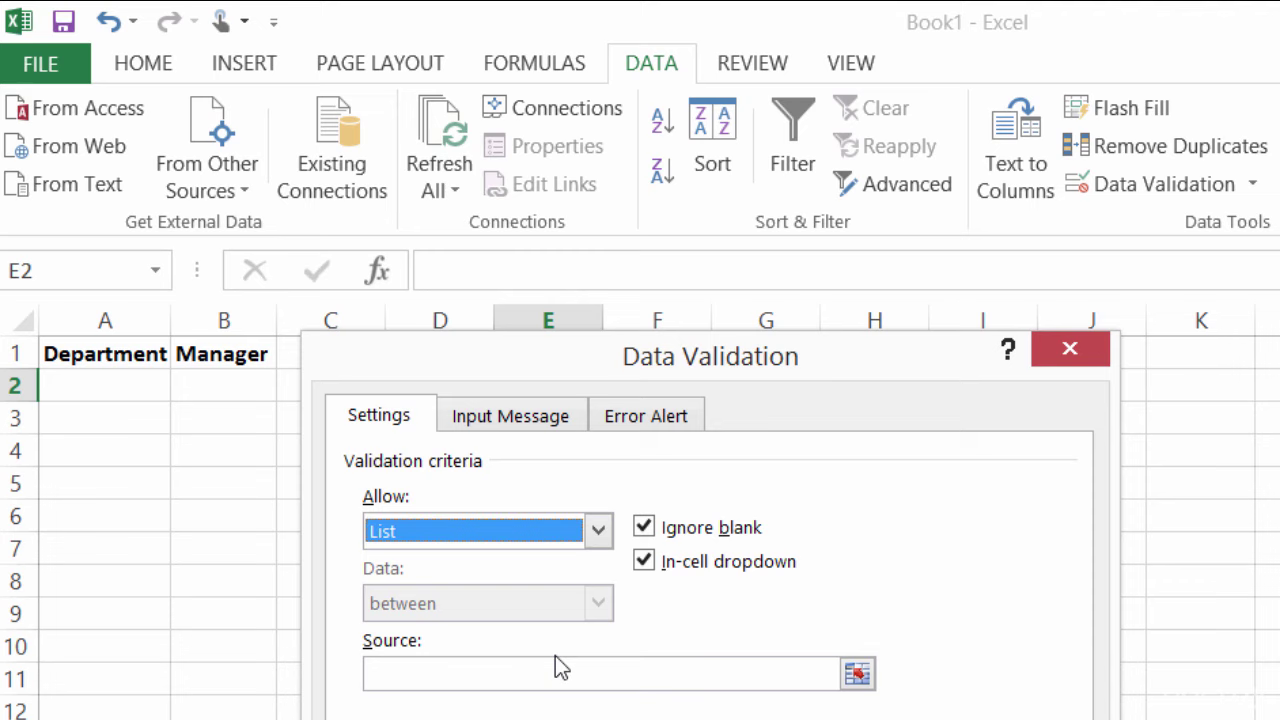
click(556, 660)
text(=l)
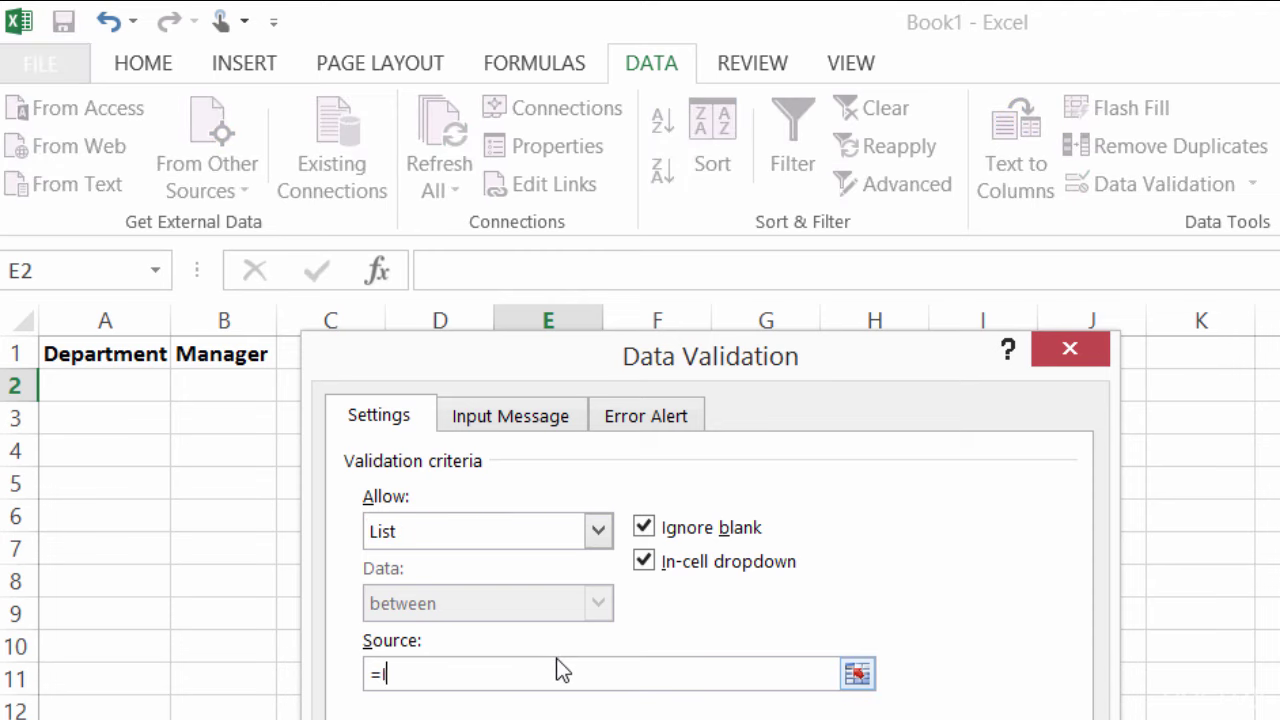
text(NDIRECT()
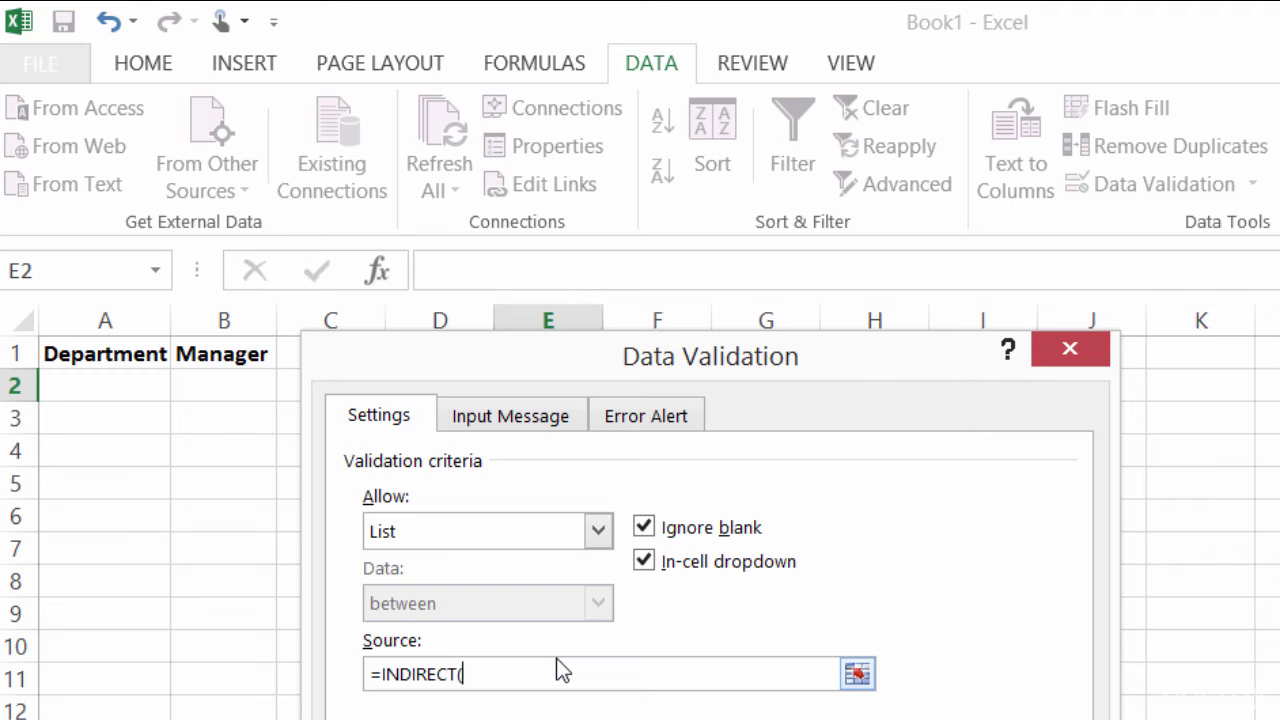
click(120, 383)
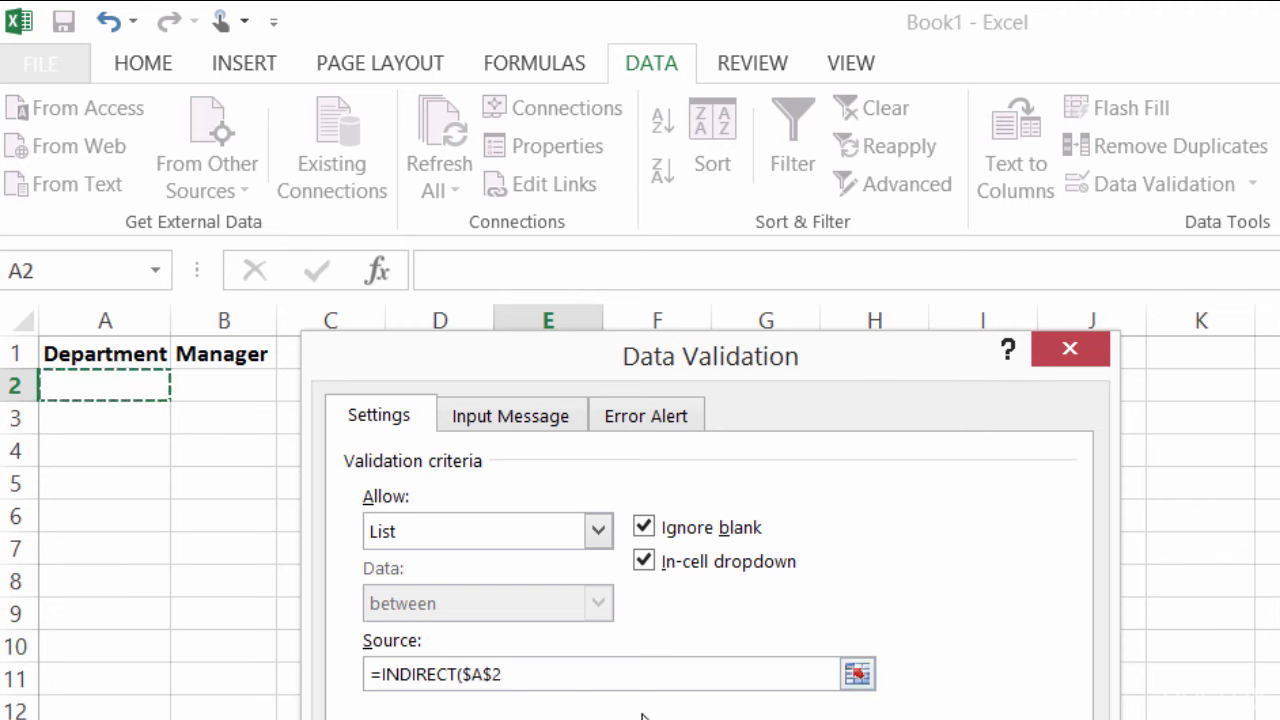
text())
key(Return)
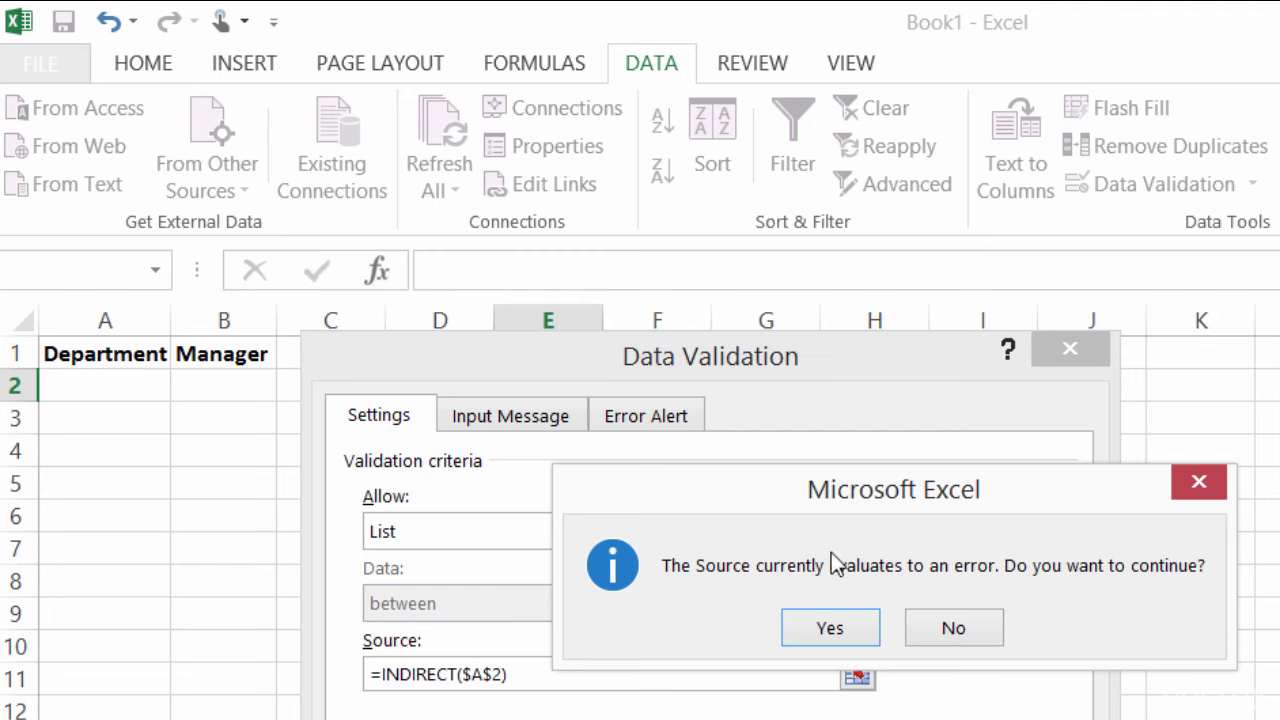
click(838, 640)
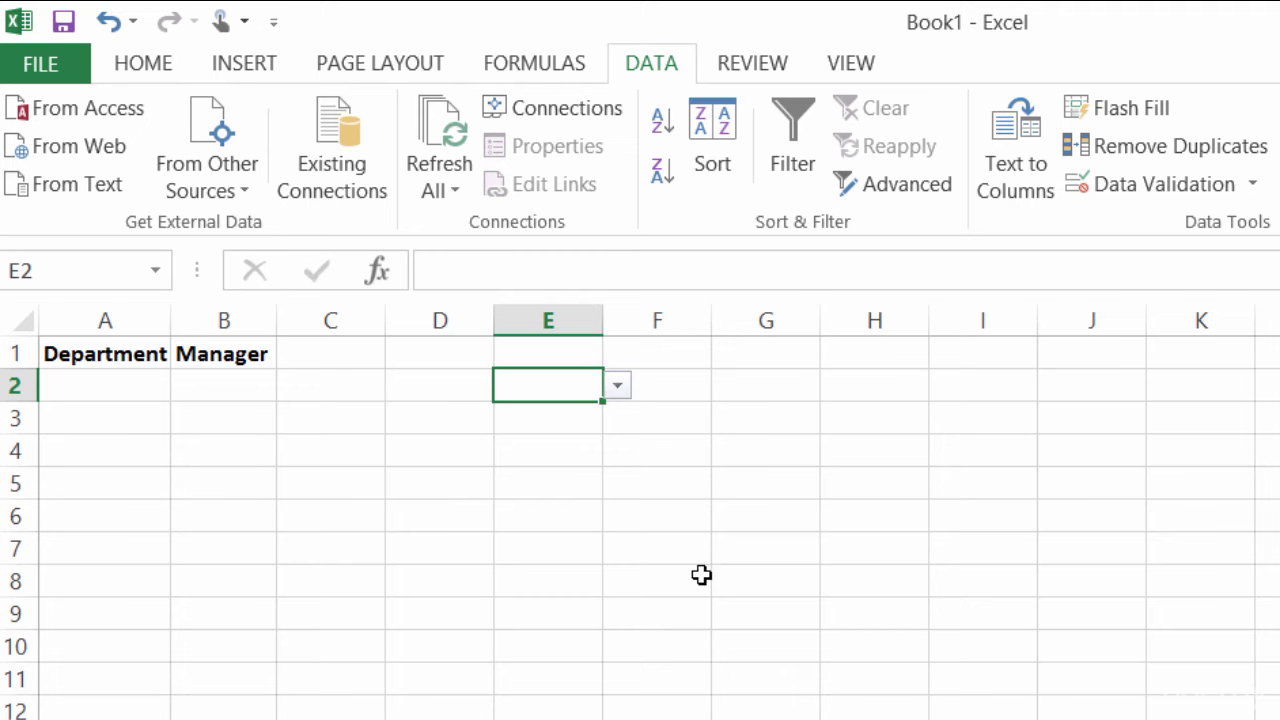
Choose HR as the department in cell A2 from its drop-down list.
click(151, 384)
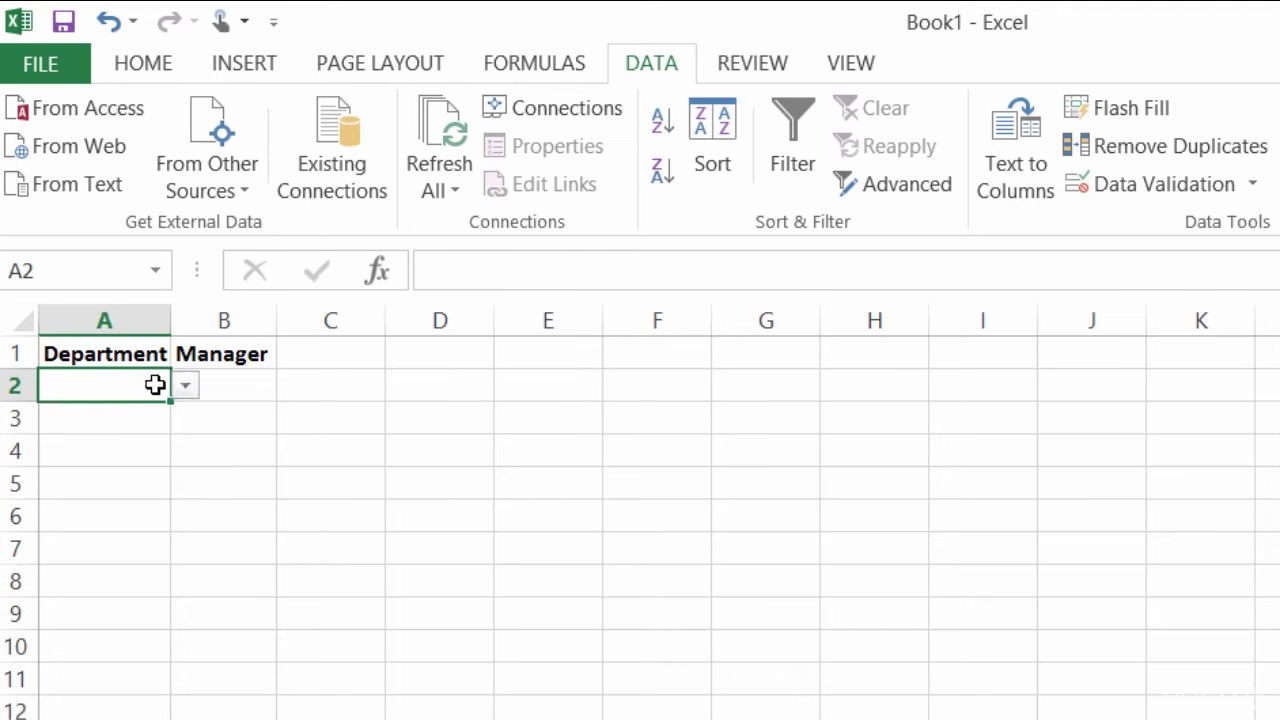
click(186, 386)
click(180, 418)
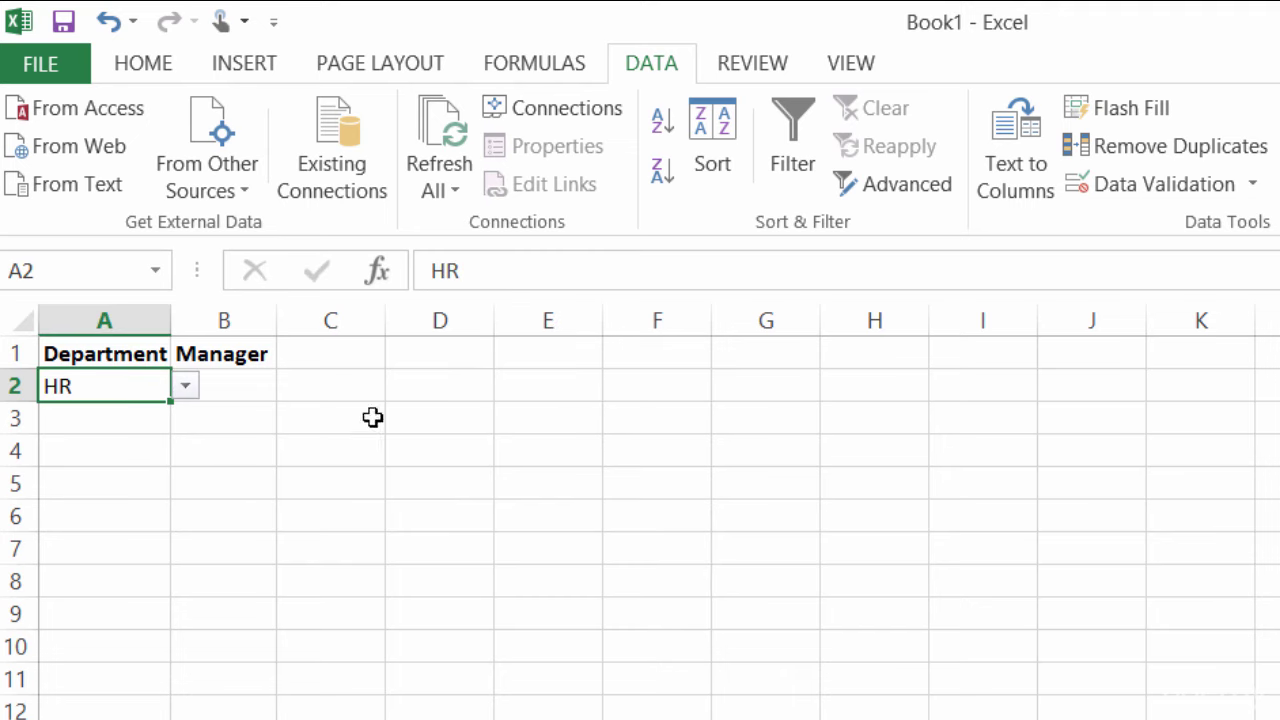
Check the manager choices offered by the dependent drop-down list in cell E2, leaving the cell empty.
click(520, 395)
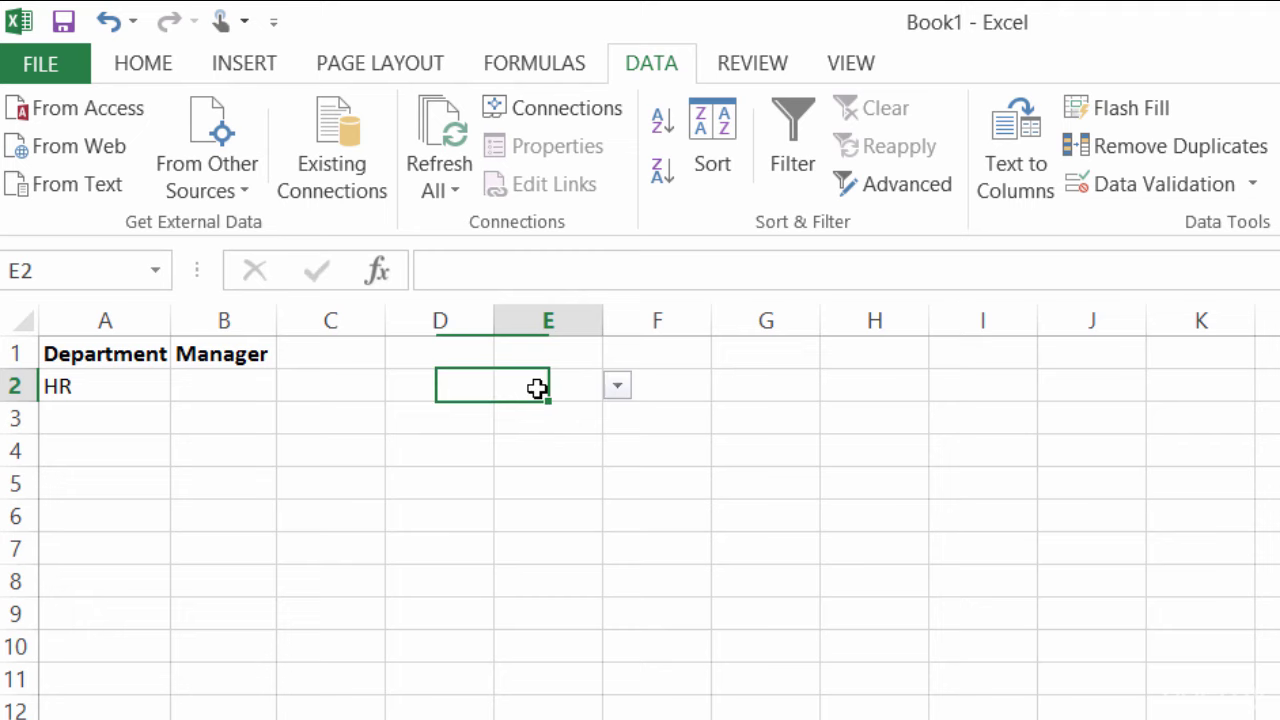
click(617, 387)
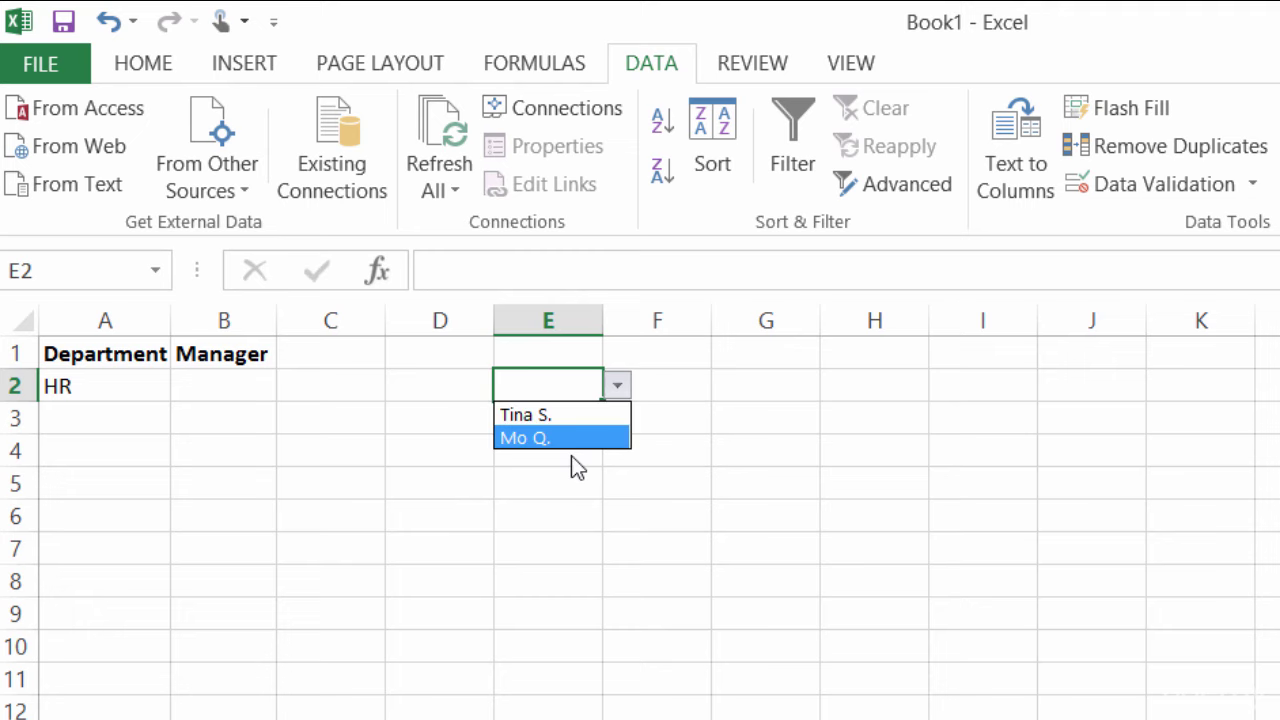
key(Escape)
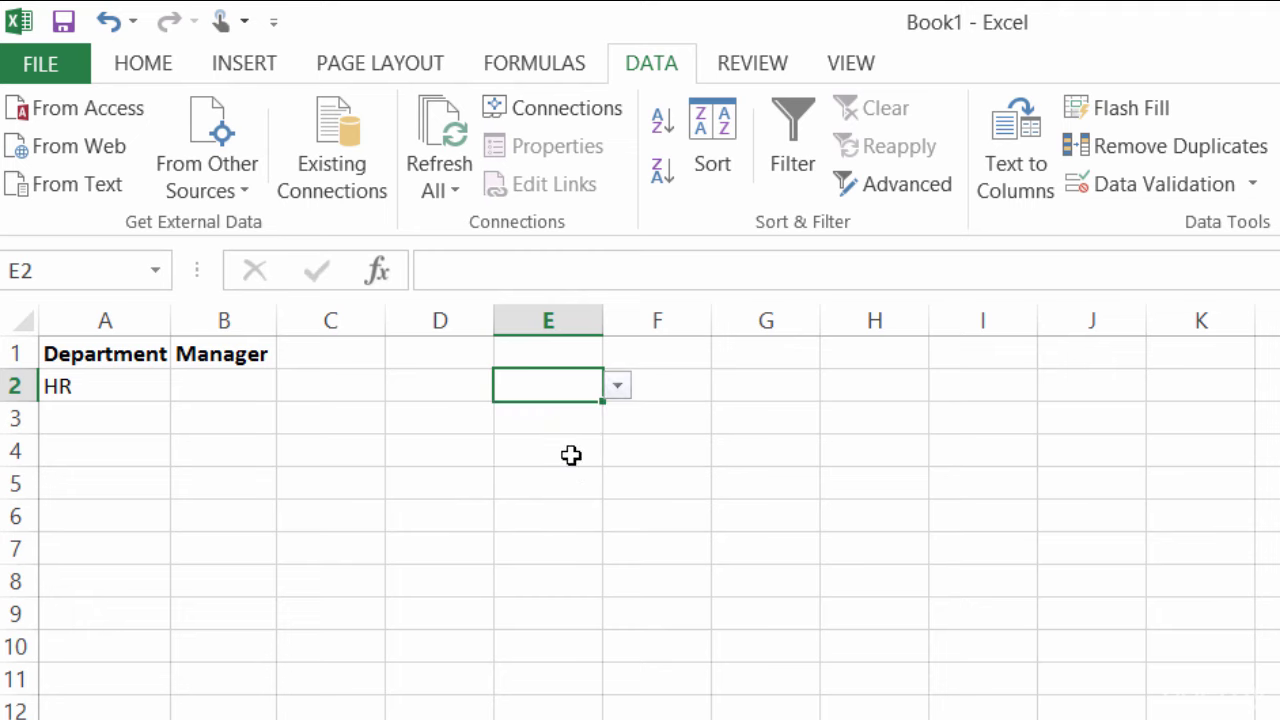
Choose the first manager offered in the Manager drop-down list of cell B2.
click(247, 389)
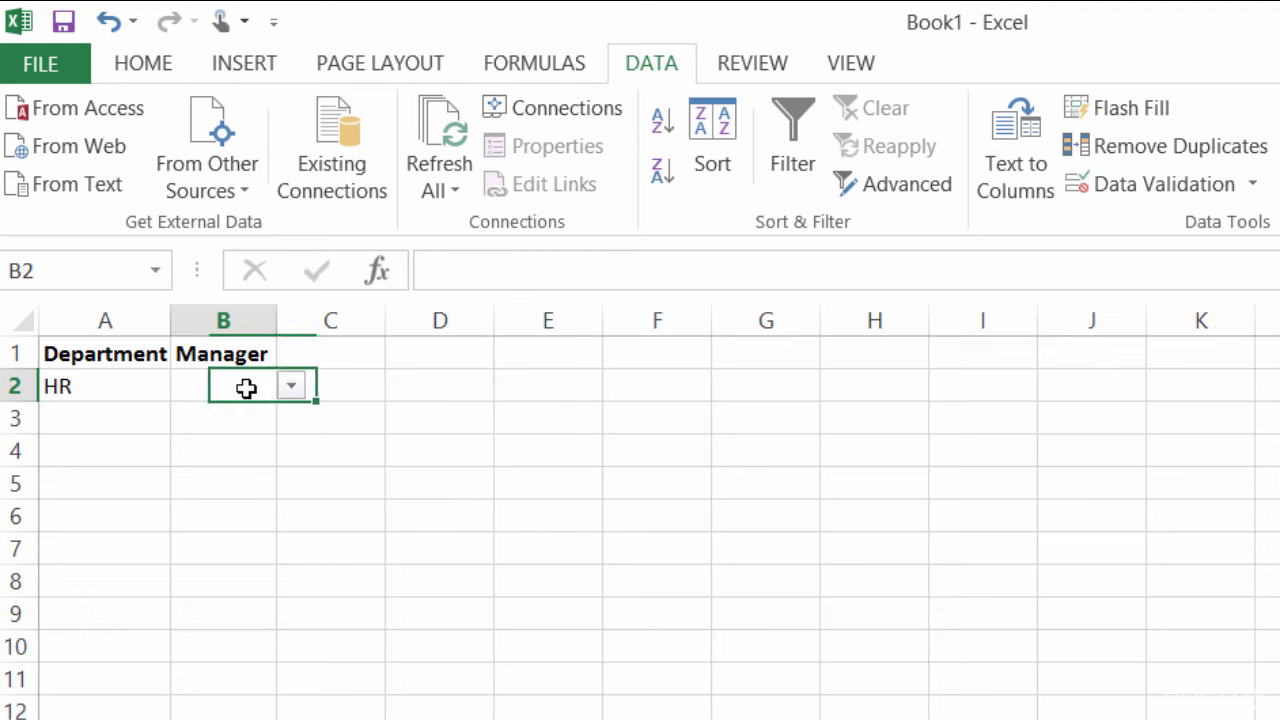
click(294, 388)
click(280, 415)
click(280, 416)
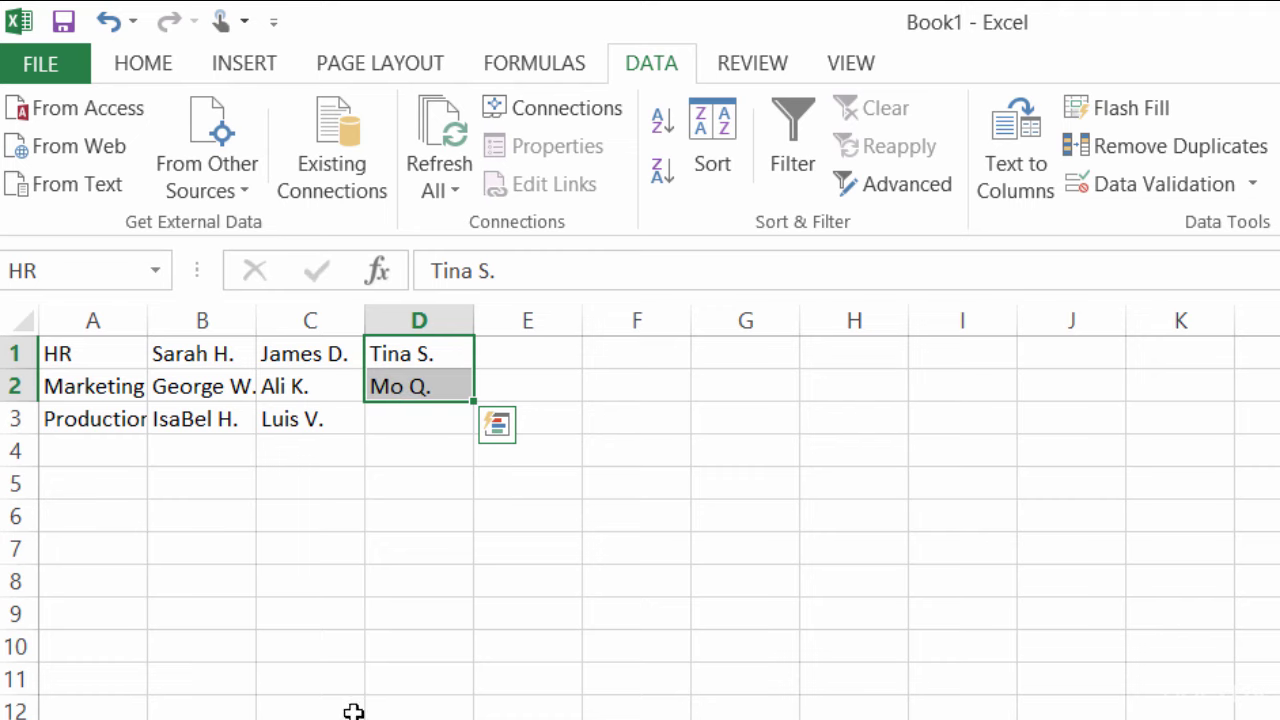
key(Escape)
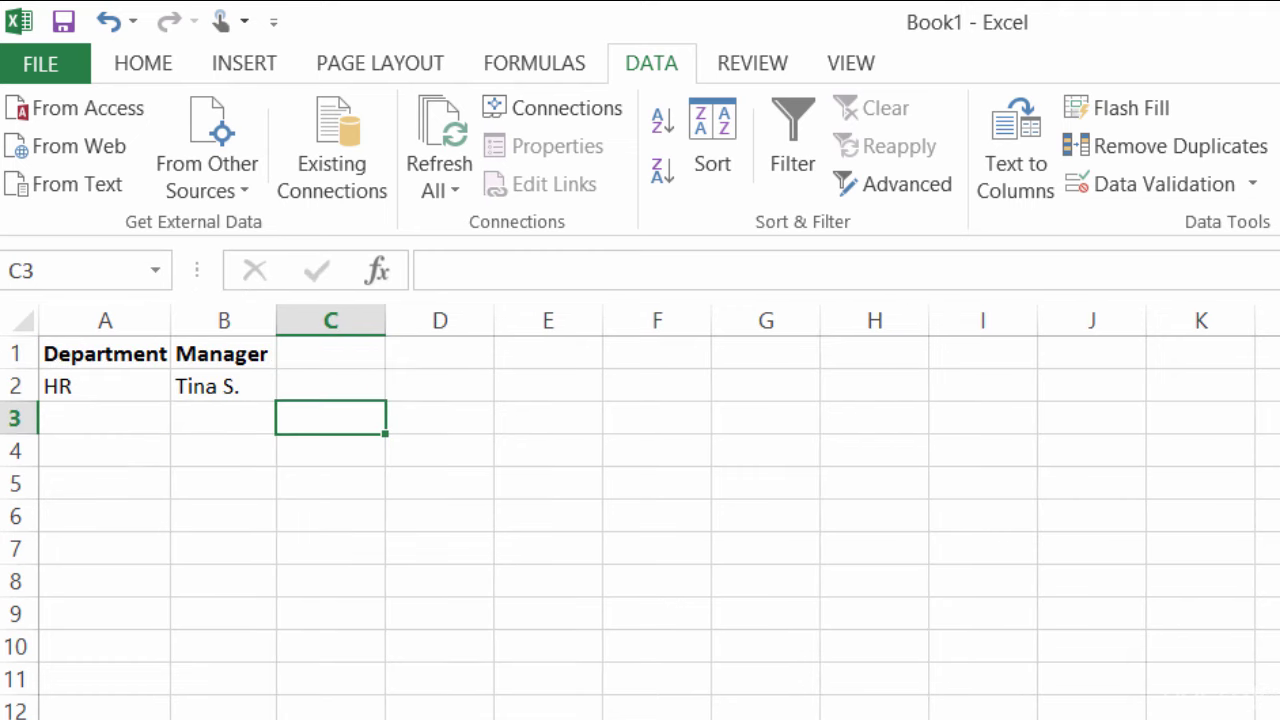